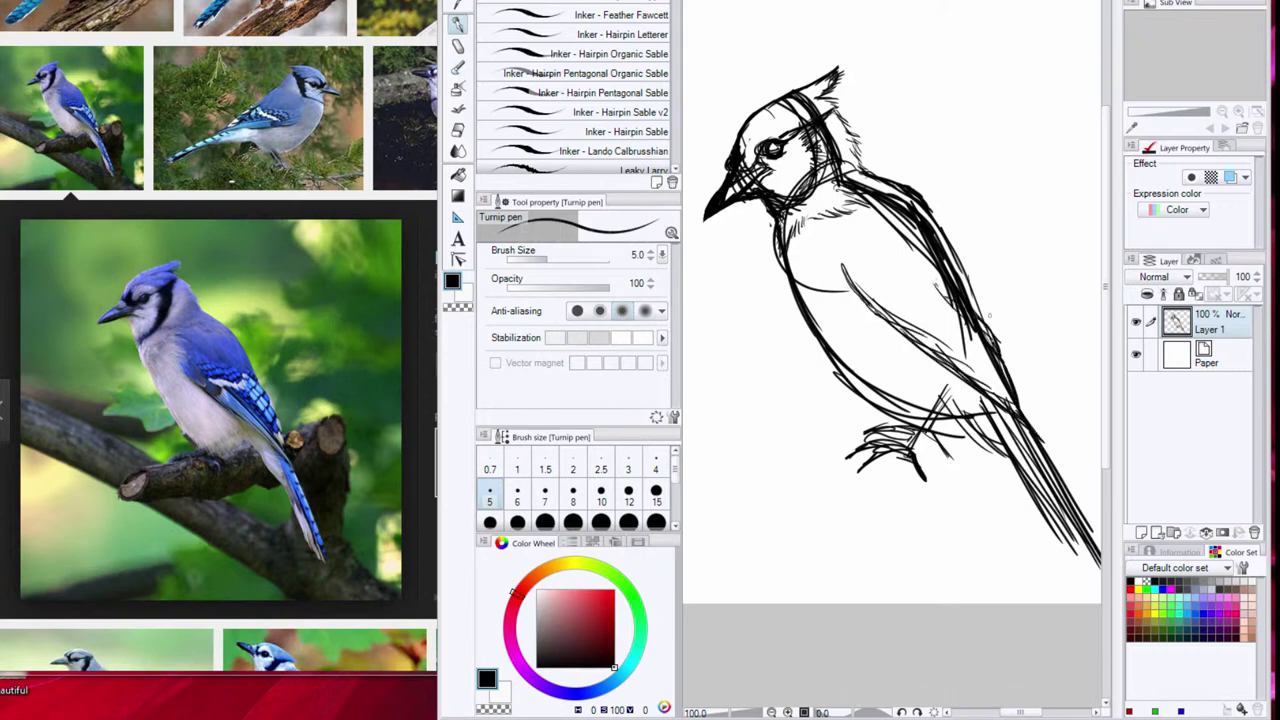
Step: Add sketchy feather strokes to the bird's back, shoulder and breast, and reinforce the belly, thigh and tail base lines
{"action": "left_click_drag", "start_coordinate": [982, 320], "coordinate": [966, 294]}
{"action": "left_click_drag", "start_coordinate": [858, 232], "coordinate": [880, 256]}
{"action": "left_click_drag", "start_coordinate": [850, 215], "coordinate": [836, 262]}
{"action": "mouse_move", "coordinate": [848, 257]}
{"action": "left_mouse_down"}
{"action": "mouse_move", "coordinate": [820, 318]}
{"action": "mouse_move", "coordinate": [870, 400]}
{"action": "mouse_move", "coordinate": [910, 422]}
{"action": "mouse_move", "coordinate": [900, 450]}
{"action": "left_mouse_up"}
{"action": "left_click_drag", "start_coordinate": [950, 406], "coordinate": [918, 442]}
{"action": "mouse_move", "coordinate": [966, 384]}
{"action": "left_mouse_down"}
{"action": "mouse_move", "coordinate": [936, 434]}
{"action": "mouse_move", "coordinate": [946, 414]}
{"action": "mouse_move", "coordinate": [1006, 466]}
{"action": "mouse_move", "coordinate": [1034, 470]}
{"action": "mouse_move", "coordinate": [1034, 504]}
{"action": "left_mouse_up"}
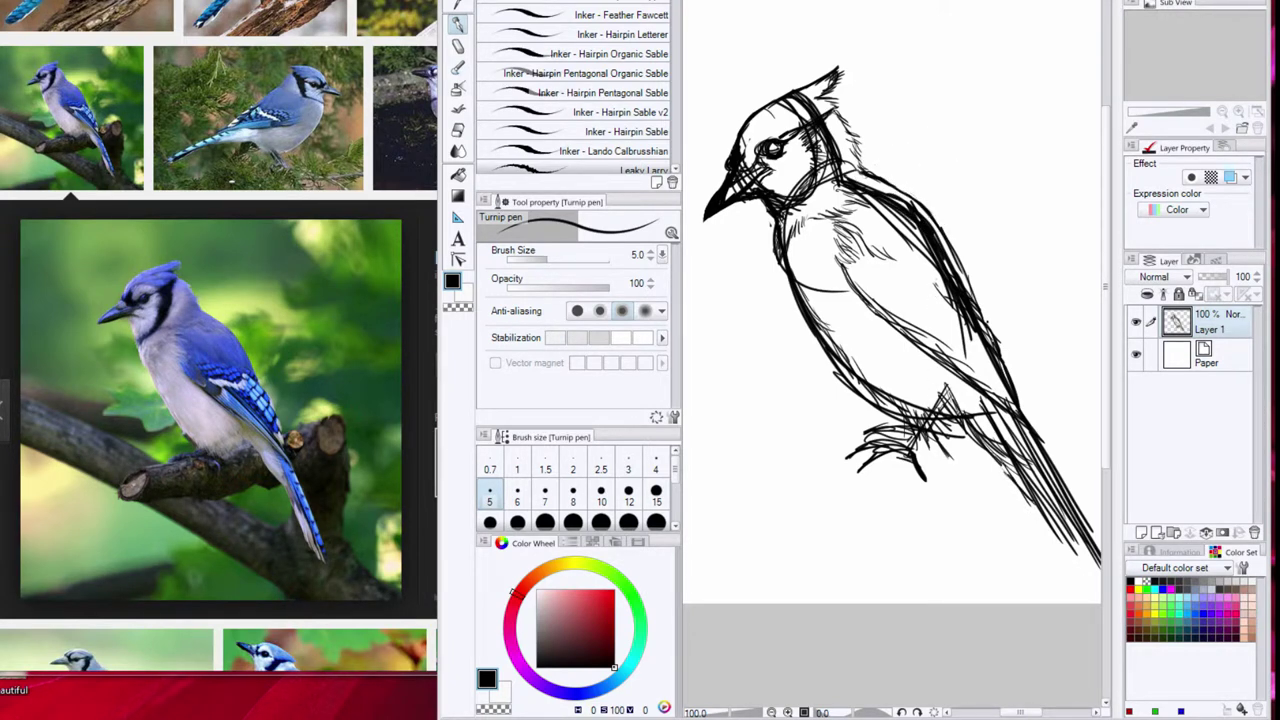
Step: Draw the bird's leg and foot with dark toes and curled claws beneath the belly
{"action": "left_click_drag", "start_coordinate": [946, 420], "coordinate": [902, 444]}
{"action": "left_click_drag", "start_coordinate": [938, 422], "coordinate": [867, 456]}
{"action": "mouse_move", "coordinate": [856, 464]}
{"action": "left_mouse_down"}
{"action": "mouse_move", "coordinate": [912, 452]}
{"action": "mouse_move", "coordinate": [932, 466]}
{"action": "left_mouse_up"}
{"action": "left_click_drag", "start_coordinate": [930, 452], "coordinate": [946, 477]}
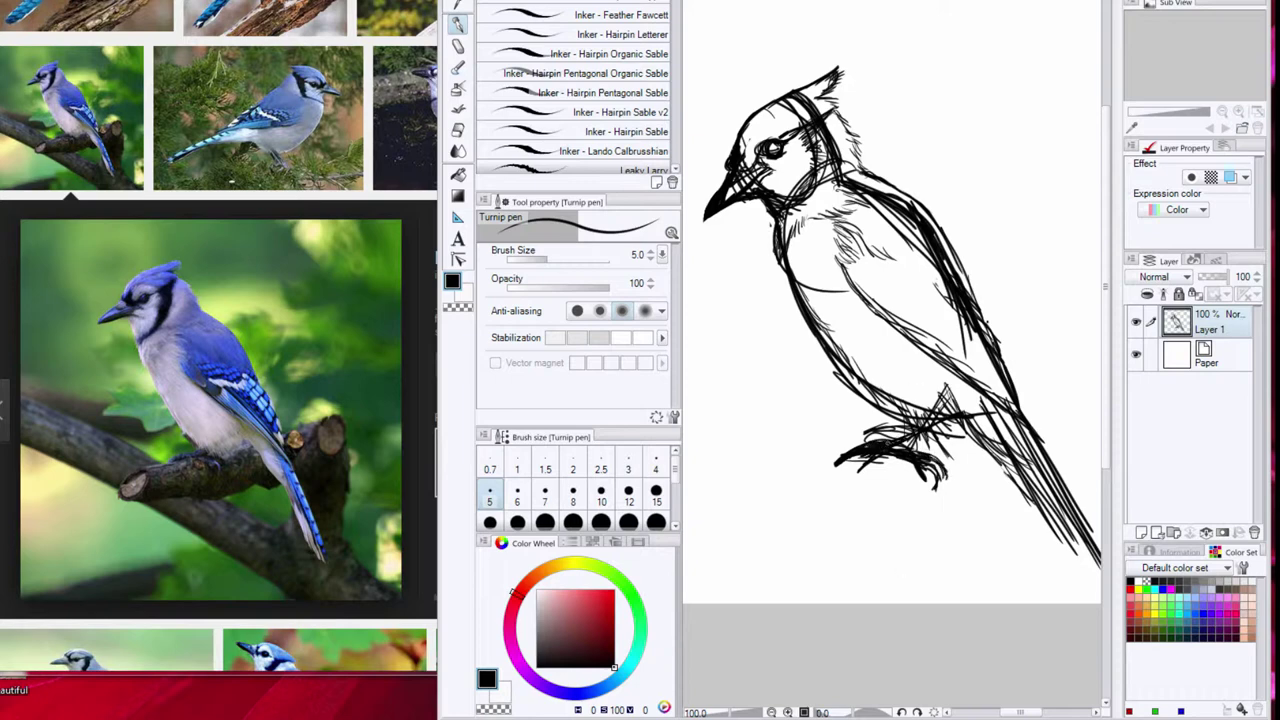
{"action": "left_click_drag", "start_coordinate": [902, 440], "coordinate": [958, 420]}
{"action": "left_click_drag", "start_coordinate": [898, 448], "coordinate": [928, 434]}
{"action": "mouse_move", "coordinate": [939, 504]}
{"action": "left_mouse_down"}
{"action": "mouse_move", "coordinate": [938, 472]}
{"action": "mouse_move", "coordinate": [861, 470]}
{"action": "mouse_move", "coordinate": [900, 480]}
{"action": "left_mouse_up"}
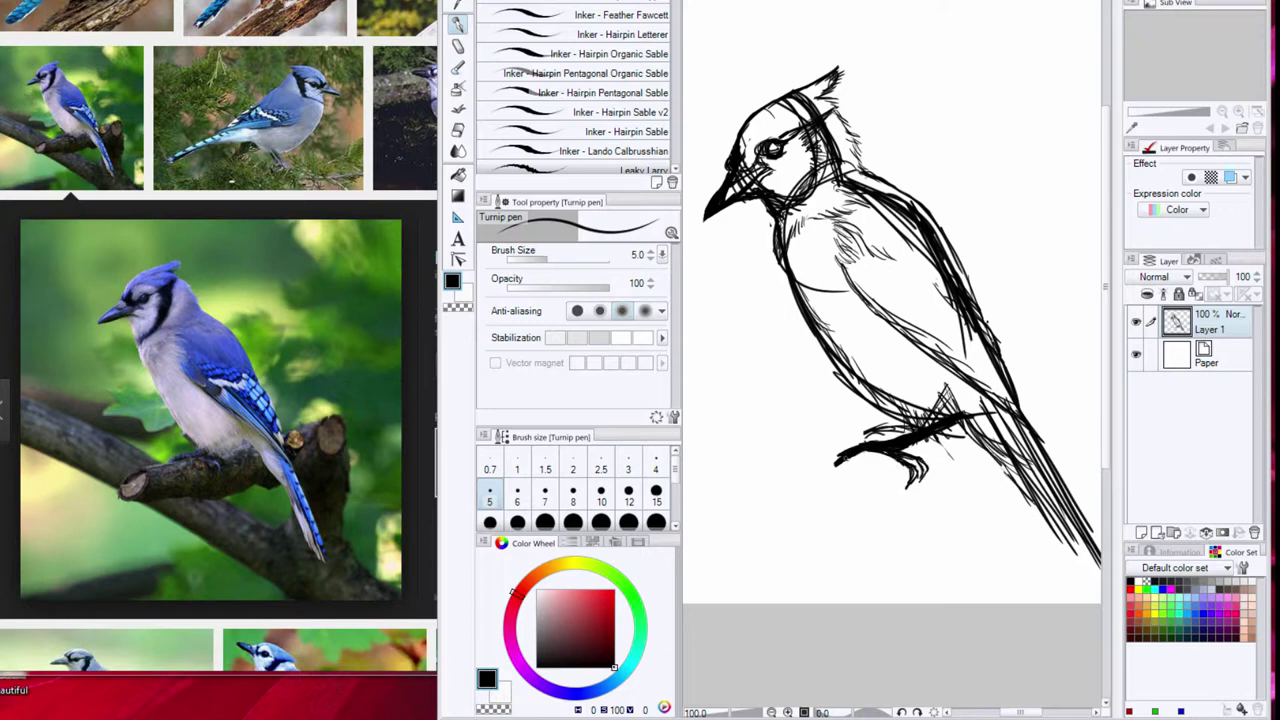
Step: Sketch the perch branch under the foot with its cut end and side knot, extending it into the upright stump behind the tail
{"action": "left_click_drag", "start_coordinate": [802, 474], "coordinate": [866, 452]}
{"action": "mouse_move", "coordinate": [781, 474]}
{"action": "left_mouse_down"}
{"action": "mouse_move", "coordinate": [791, 512]}
{"action": "mouse_move", "coordinate": [797, 463]}
{"action": "mouse_move", "coordinate": [788, 478]}
{"action": "mouse_move", "coordinate": [803, 463]}
{"action": "mouse_move", "coordinate": [796, 524]}
{"action": "mouse_move", "coordinate": [808, 462]}
{"action": "mouse_move", "coordinate": [825, 514]}
{"action": "mouse_move", "coordinate": [928, 509]}
{"action": "mouse_move", "coordinate": [1013, 480]}
{"action": "mouse_move", "coordinate": [903, 509]}
{"action": "mouse_move", "coordinate": [970, 487]}
{"action": "left_mouse_up"}
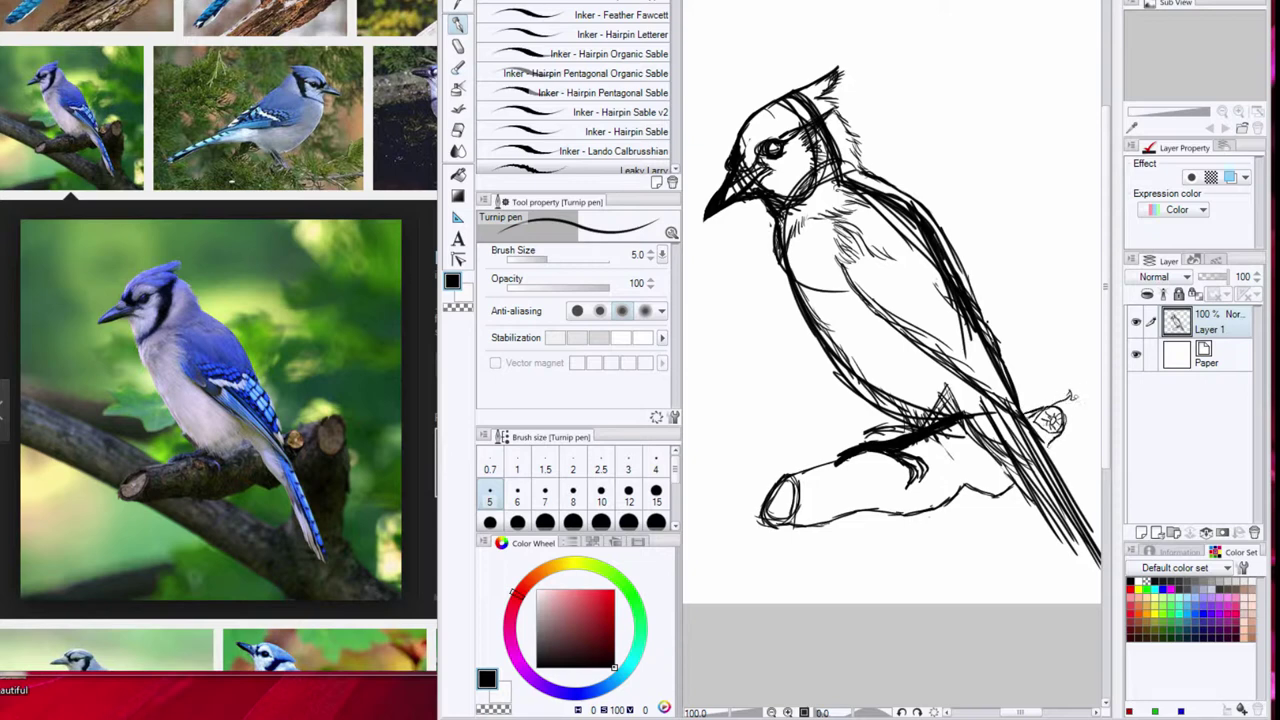
{"action": "left_click_drag", "start_coordinate": [1075, 398], "coordinate": [1095, 387]}
{"action": "left_click_drag", "start_coordinate": [1020, 712], "coordinate": [1034, 712]}
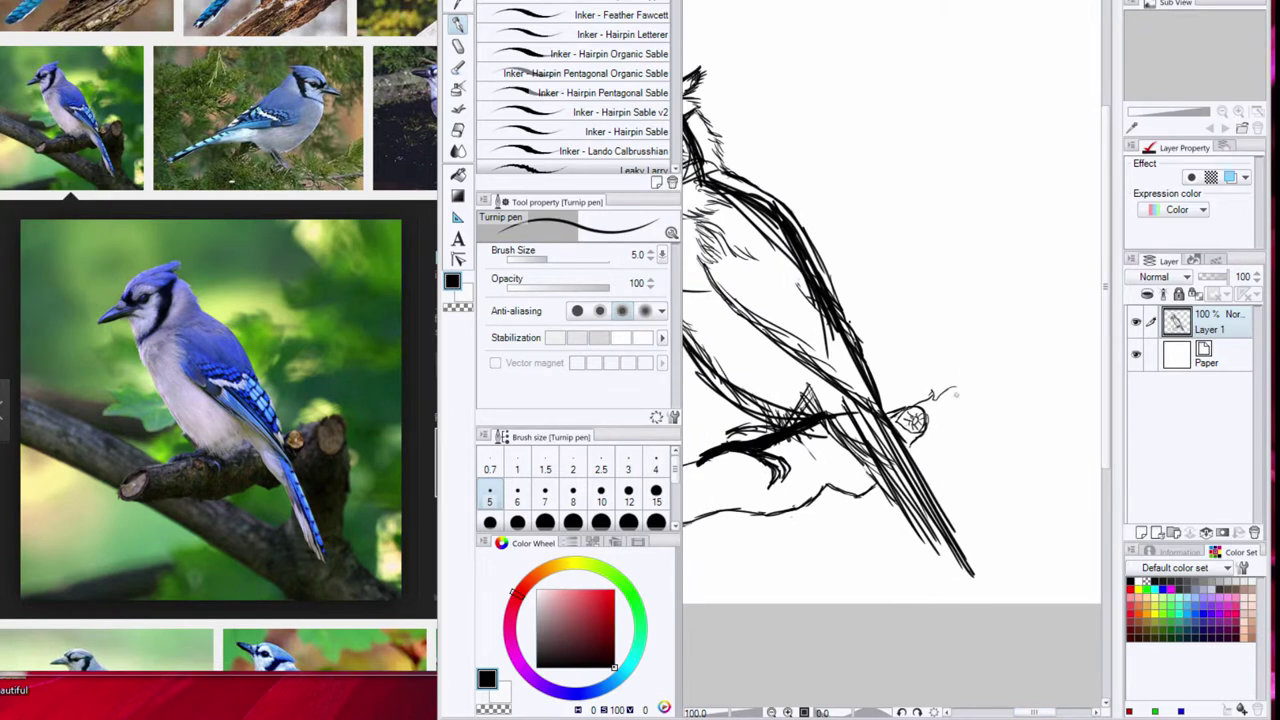
{"action": "mouse_move", "coordinate": [922, 400]}
{"action": "left_mouse_down"}
{"action": "mouse_move", "coordinate": [1022, 382]}
{"action": "mouse_move", "coordinate": [1048, 508]}
{"action": "mouse_move", "coordinate": [1031, 556]}
{"action": "left_mouse_up"}
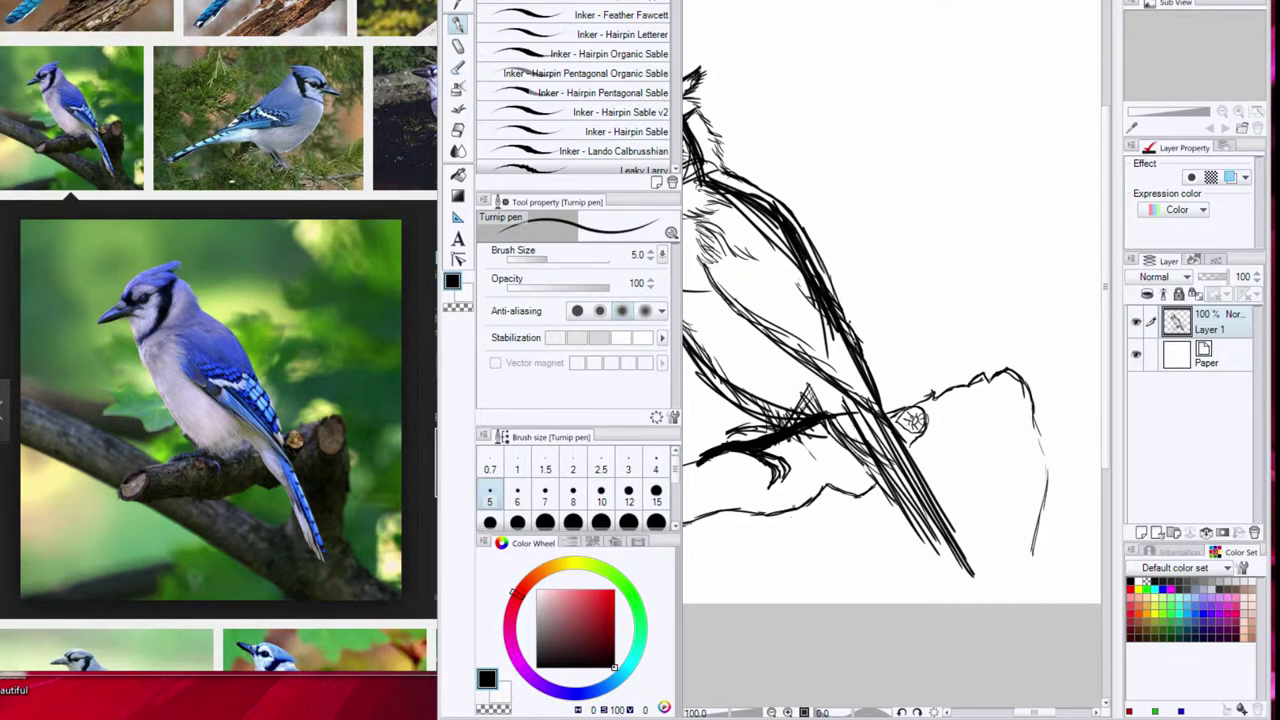
Step: Fade the dark lines around the upper leg with the eraser and redraw the thigh's feathers with the Turnip pen
{"action": "mouse_move", "coordinate": [784, 411]}
{"action": "left_mouse_down"}
{"action": "mouse_move", "coordinate": [806, 446]}
{"action": "mouse_move", "coordinate": [831, 428]}
{"action": "left_mouse_up"}
{"action": "left_click_drag", "start_coordinate": [818, 402], "coordinate": [840, 434]}
{"action": "left_click", "coordinate": [460, 150]}
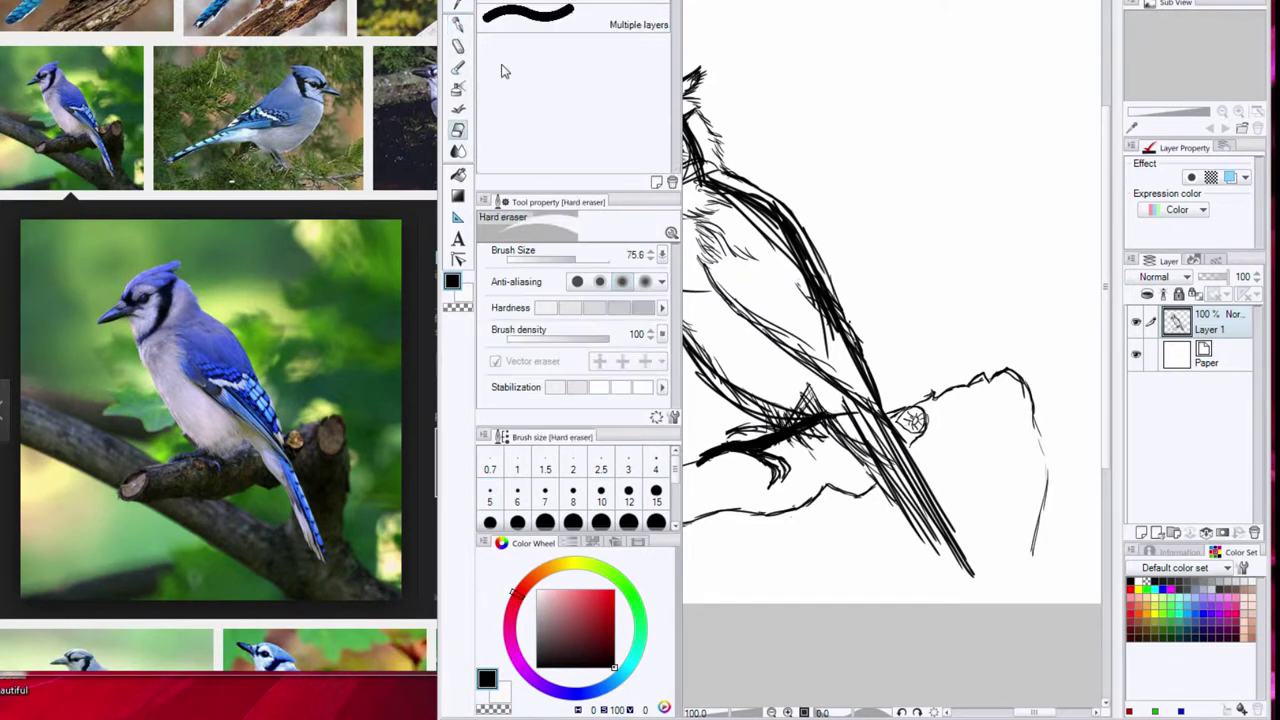
{"action": "mouse_move", "coordinate": [765, 450]}
{"action": "left_mouse_down"}
{"action": "mouse_move", "coordinate": [800, 425]}
{"action": "mouse_move", "coordinate": [862, 425]}
{"action": "mouse_move", "coordinate": [836, 396]}
{"action": "left_mouse_up"}
{"action": "left_click", "coordinate": [462, 26]}
{"action": "mouse_move", "coordinate": [766, 436]}
{"action": "left_mouse_down"}
{"action": "mouse_move", "coordinate": [794, 402]}
{"action": "mouse_move", "coordinate": [798, 416]}
{"action": "mouse_move", "coordinate": [816, 410]}
{"action": "left_mouse_up"}
Step: Extend and darken the long tail feathers down to a ragged tip near the canvas's lower edge
{"action": "mouse_move", "coordinate": [806, 436]}
{"action": "left_mouse_down"}
{"action": "mouse_move", "coordinate": [836, 418]}
{"action": "mouse_move", "coordinate": [894, 464]}
{"action": "mouse_move", "coordinate": [894, 496]}
{"action": "mouse_move", "coordinate": [940, 592]}
{"action": "mouse_move", "coordinate": [962, 598]}
{"action": "left_mouse_up"}
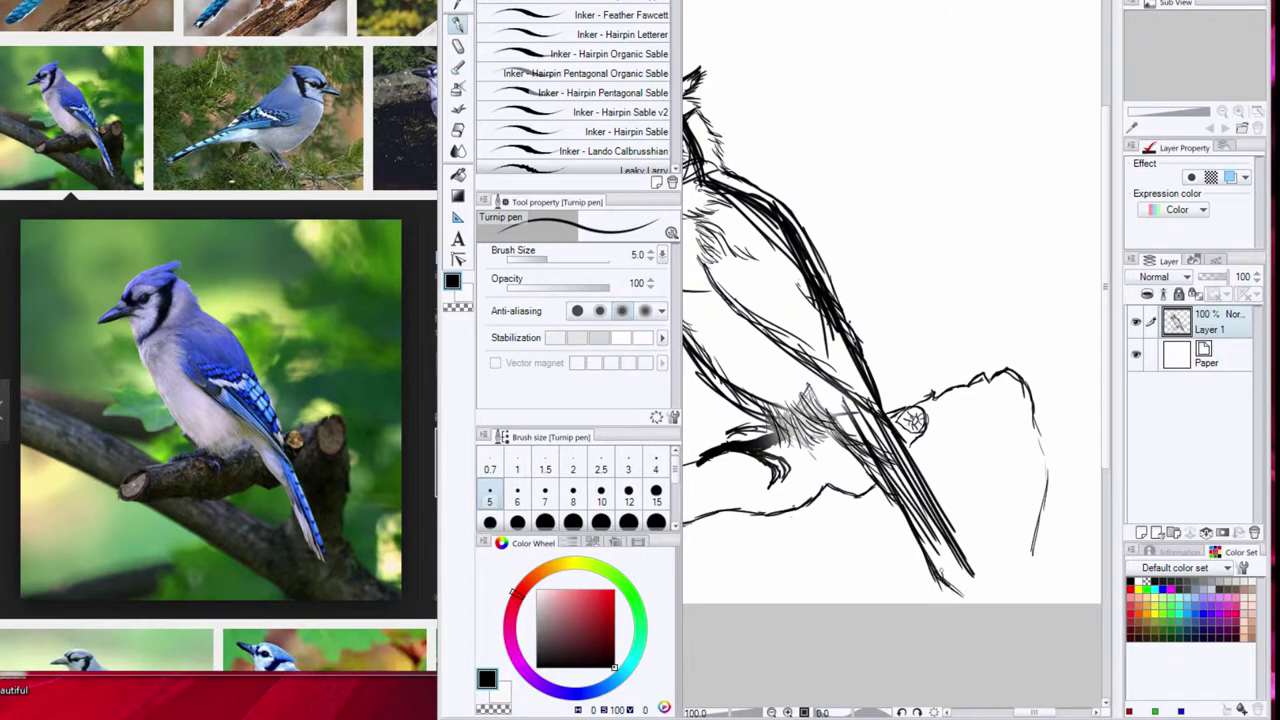
{"action": "left_click_drag", "start_coordinate": [930, 550], "coordinate": [962, 592]}
{"action": "left_click_drag", "start_coordinate": [912, 464], "coordinate": [984, 602]}
{"action": "left_click_drag", "start_coordinate": [946, 540], "coordinate": [984, 602]}
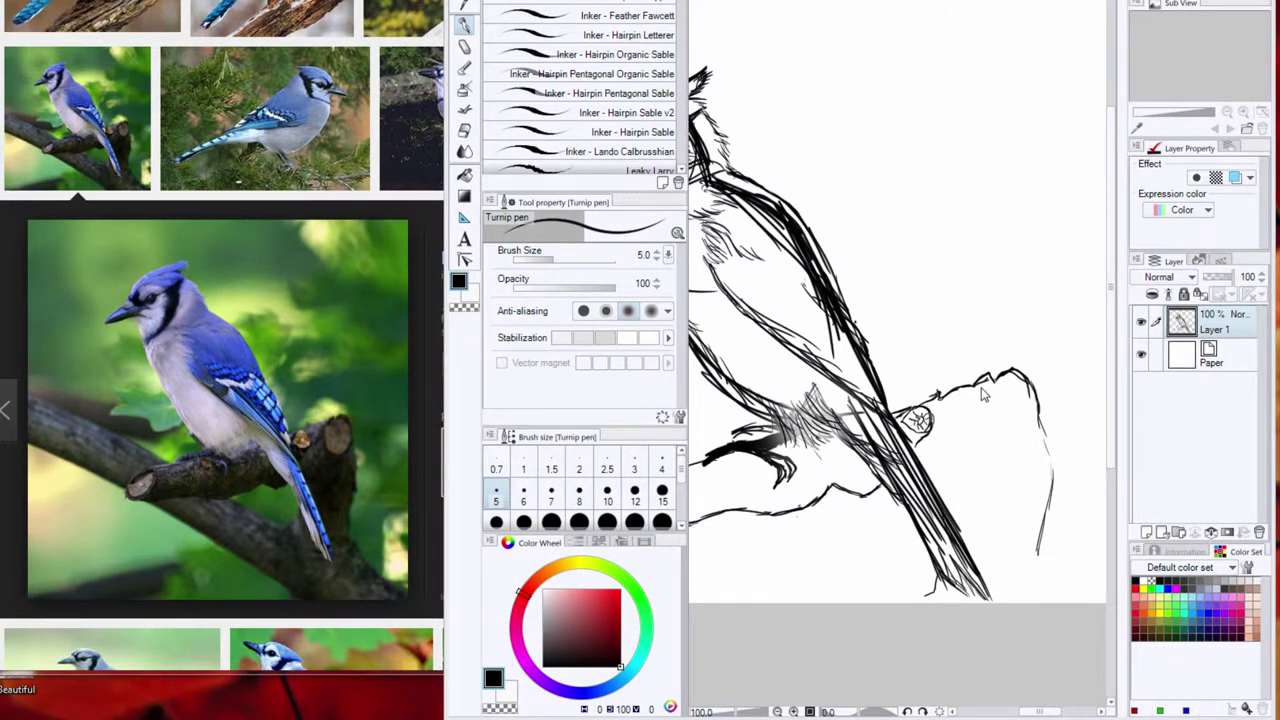
Step: Draw the stump's oval cut face, its outer edge and the underside of the branch running below the tail
{"action": "mouse_move", "coordinate": [972, 390]}
{"action": "left_mouse_down"}
{"action": "mouse_move", "coordinate": [999, 452]}
{"action": "mouse_move", "coordinate": [1030, 448]}
{"action": "left_mouse_up"}
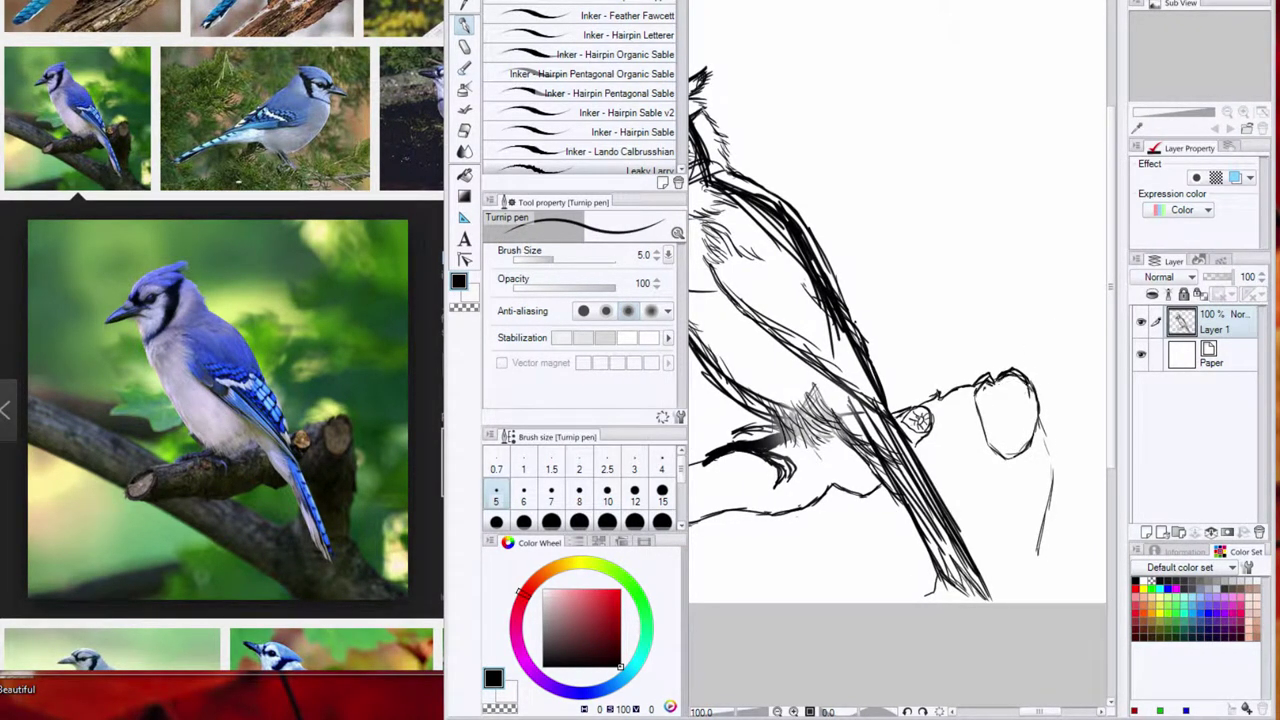
{"action": "left_click_drag", "start_coordinate": [1027, 446], "coordinate": [984, 430]}
{"action": "left_click_drag", "start_coordinate": [1004, 378], "coordinate": [1000, 400]}
{"action": "left_click_drag", "start_coordinate": [1052, 494], "coordinate": [1042, 528]}
{"action": "mouse_move", "coordinate": [770, 514]}
{"action": "left_mouse_down"}
{"action": "mouse_move", "coordinate": [861, 556]}
{"action": "mouse_move", "coordinate": [866, 581]}
{"action": "mouse_move", "coordinate": [902, 598]}
{"action": "left_mouse_up"}
{"action": "left_click_drag", "start_coordinate": [1044, 512], "coordinate": [1062, 596]}
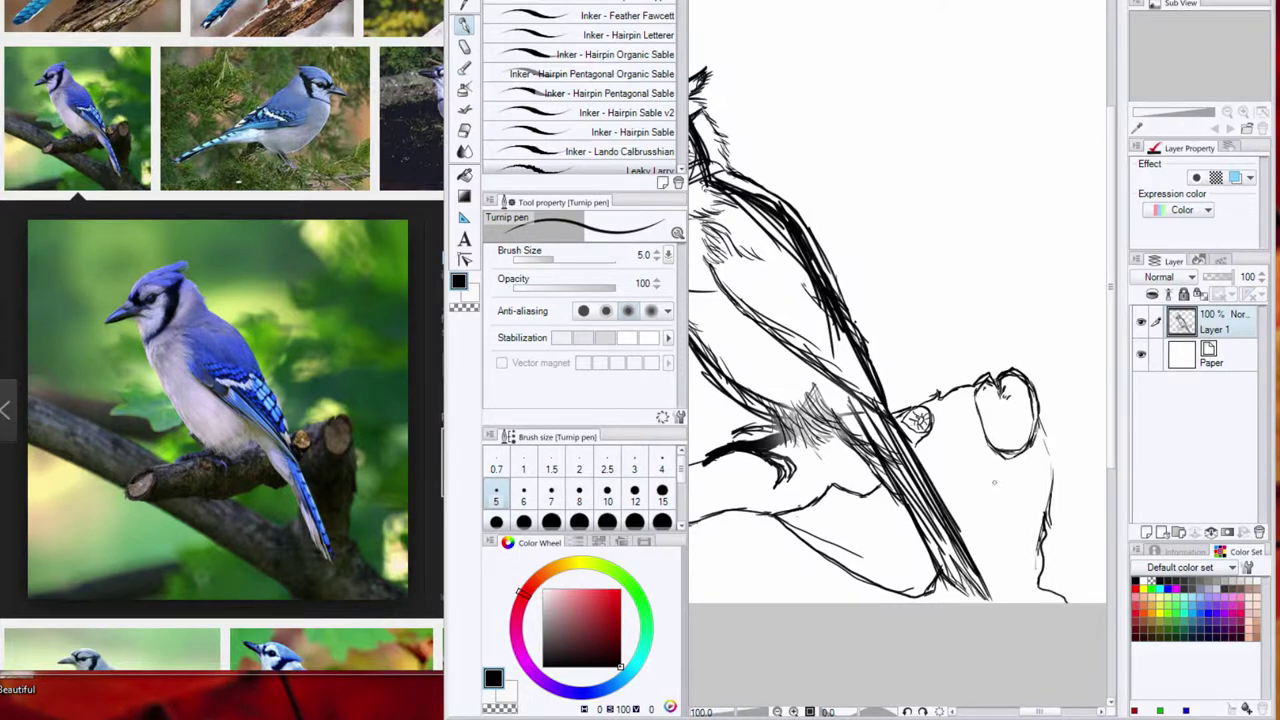
Step: Draw the two edges of the diagonal background branch, erase stray marks and sketch a pointed leaf beside the bird's breast
{"action": "left_click_drag", "start_coordinate": [1040, 712], "coordinate": [1010, 712]}
{"action": "left_click_drag", "start_coordinate": [986, 463], "coordinate": [682, 297]}
{"action": "left_click_drag", "start_coordinate": [1022, 712], "coordinate": [1012, 712]}
{"action": "key", "text": "e"}
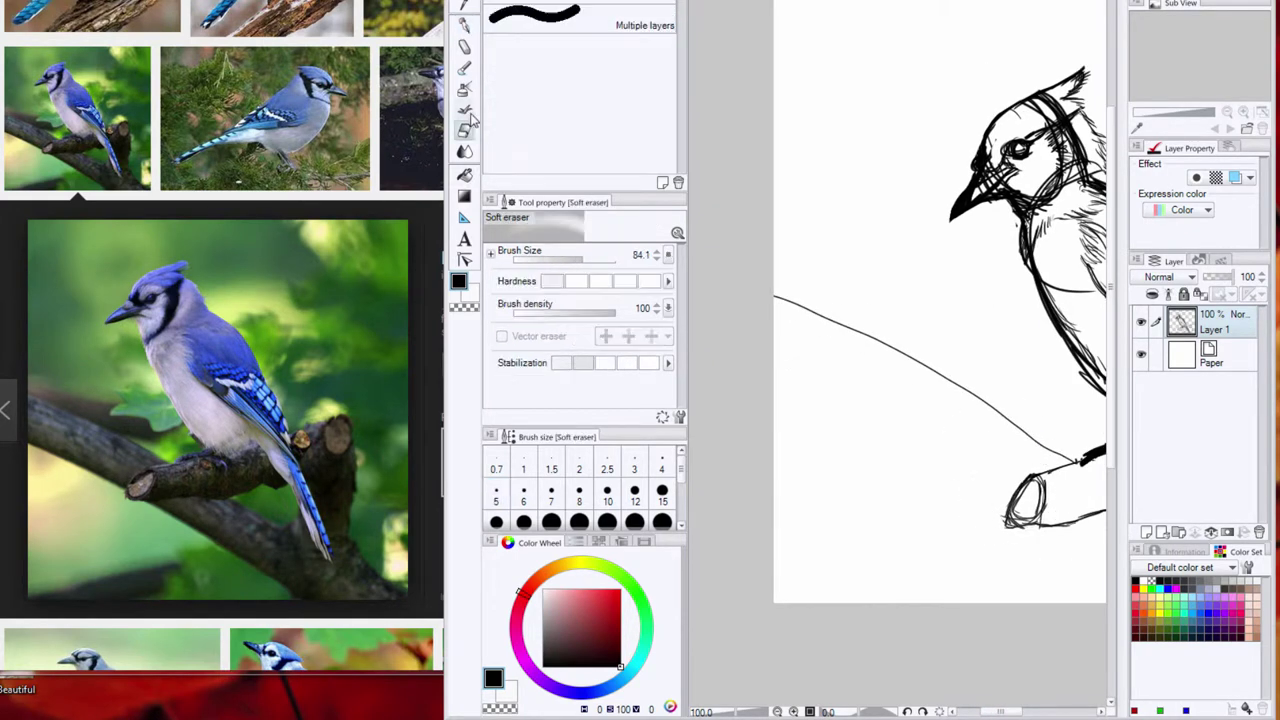
{"action": "key", "text": "p"}
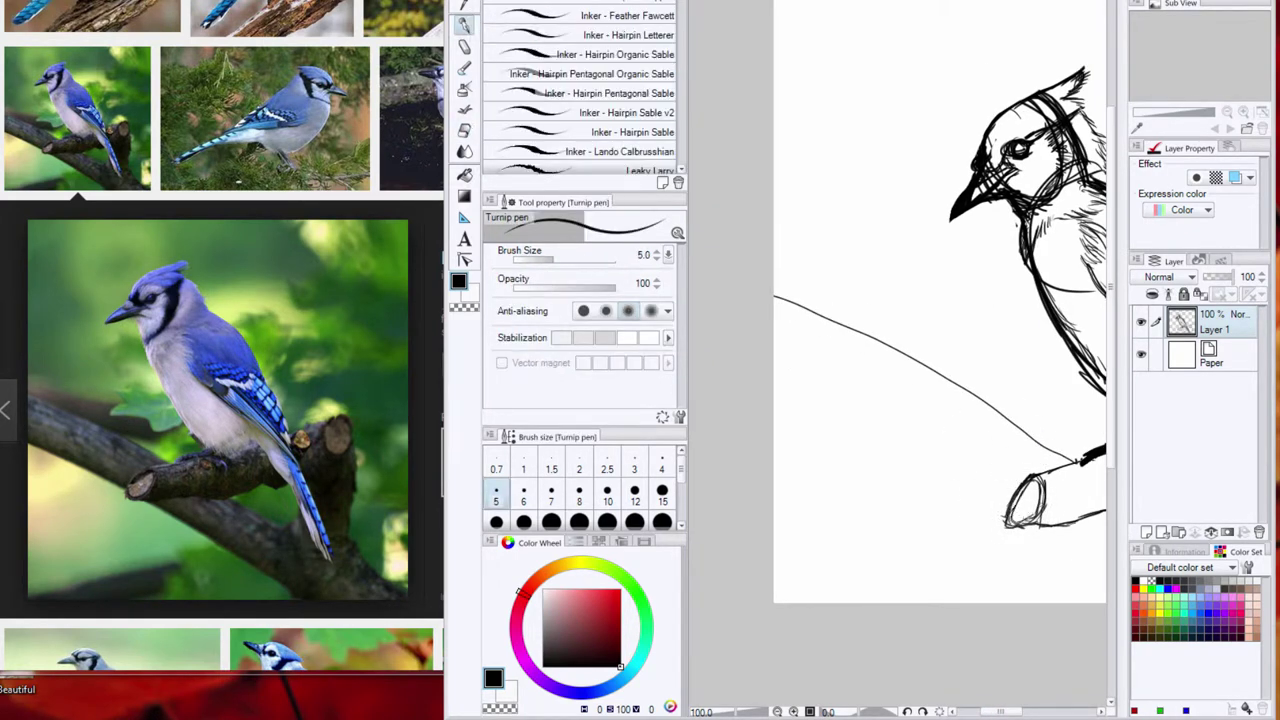
{"action": "left_click_drag", "start_coordinate": [790, 373], "coordinate": [1009, 507]}
{"action": "left_click_drag", "start_coordinate": [1000, 712], "coordinate": [1024, 712]}
{"action": "left_click_drag", "start_coordinate": [787, 526], "coordinate": [905, 603]}
{"action": "key", "text": "e"}
{"action": "left_click_drag", "start_coordinate": [808, 558], "coordinate": [816, 594]}
{"action": "mouse_move", "coordinate": [1002, 546]}
{"action": "left_mouse_down"}
{"action": "mouse_move", "coordinate": [922, 520]}
{"action": "mouse_move", "coordinate": [1028, 588]}
{"action": "left_mouse_up"}
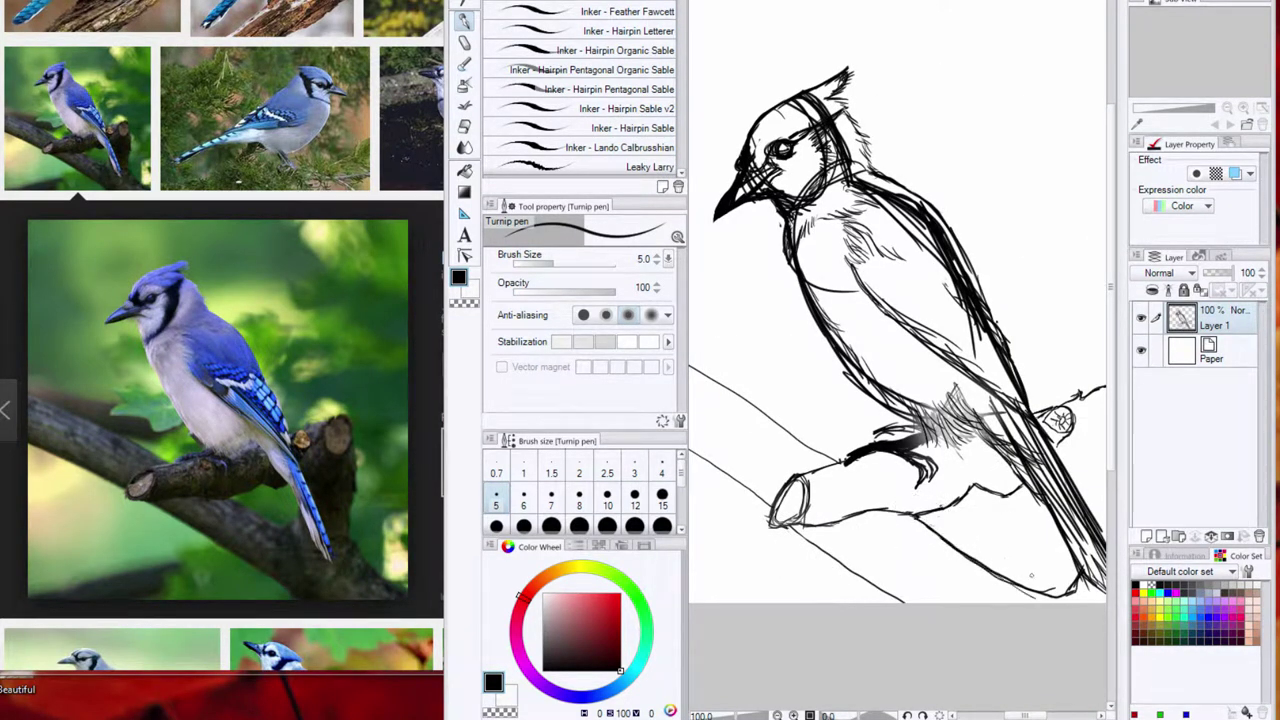
{"action": "mouse_move", "coordinate": [795, 284]}
{"action": "left_mouse_down"}
{"action": "mouse_move", "coordinate": [748, 308]}
{"action": "mouse_move", "coordinate": [784, 356]}
{"action": "mouse_move", "coordinate": [832, 358]}
{"action": "left_mouse_up"}
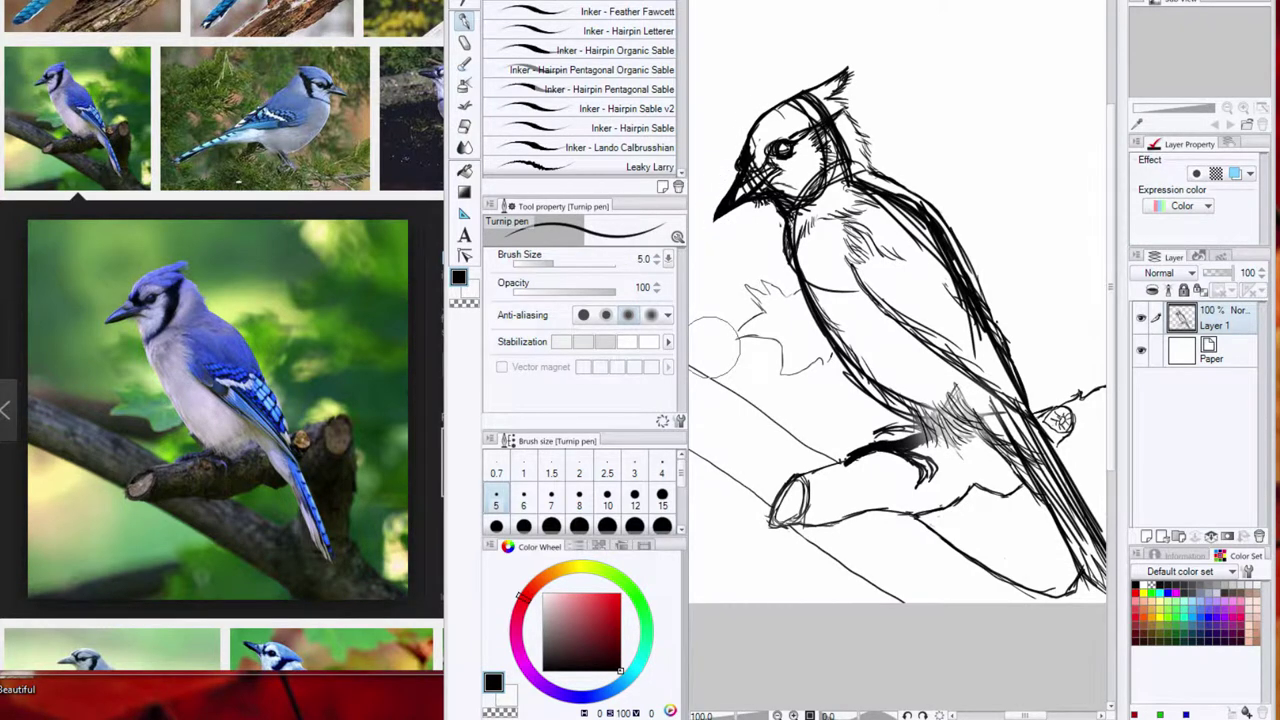
Step: Refine the crown and crest lines, and erase the rough lines around the beak and throat
{"action": "left_click_drag", "start_coordinate": [796, 97], "coordinate": [845, 74]}
{"action": "left_click_drag", "start_coordinate": [760, 125], "coordinate": [832, 90]}
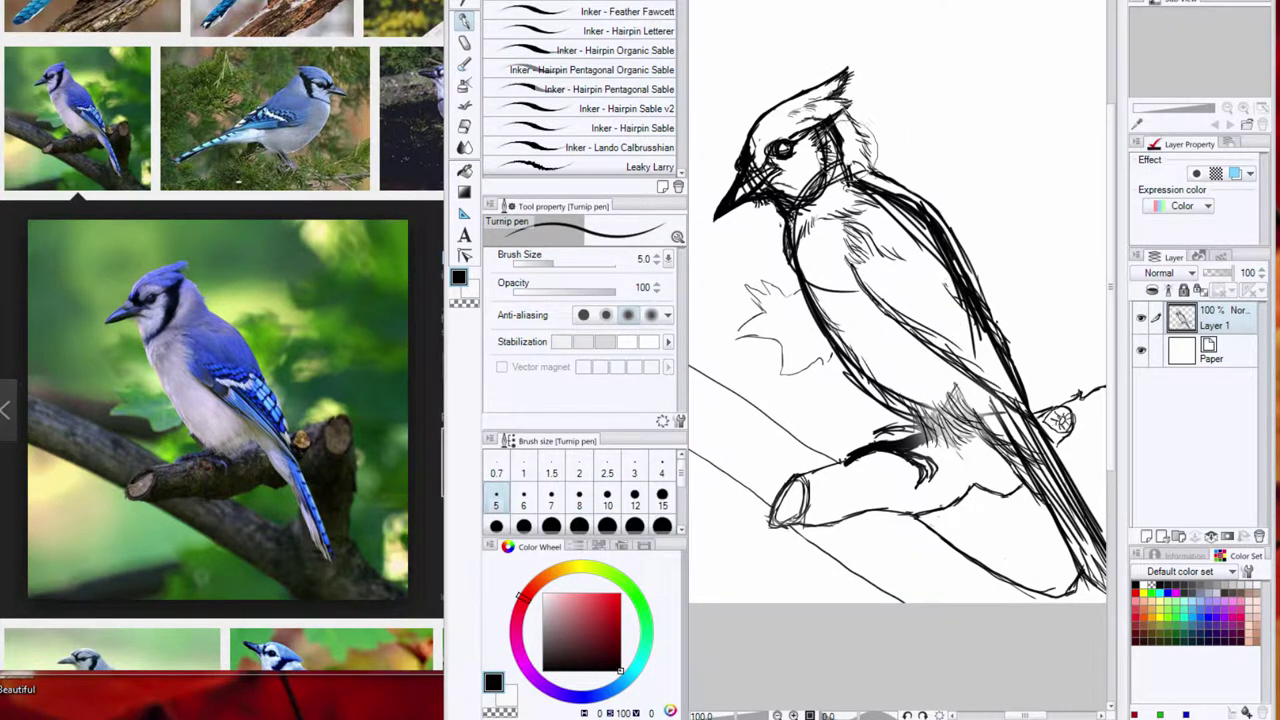
{"action": "key", "text": "e"}
{"action": "mouse_move", "coordinate": [750, 185]}
{"action": "left_mouse_down"}
{"action": "mouse_move", "coordinate": [727, 202]}
{"action": "mouse_move", "coordinate": [778, 192]}
{"action": "mouse_move", "coordinate": [764, 134]}
{"action": "mouse_move", "coordinate": [744, 168]}
{"action": "mouse_move", "coordinate": [826, 142]}
{"action": "mouse_move", "coordinate": [826, 184]}
{"action": "mouse_move", "coordinate": [787, 234]}
{"action": "mouse_move", "coordinate": [790, 250]}
{"action": "left_mouse_up"}
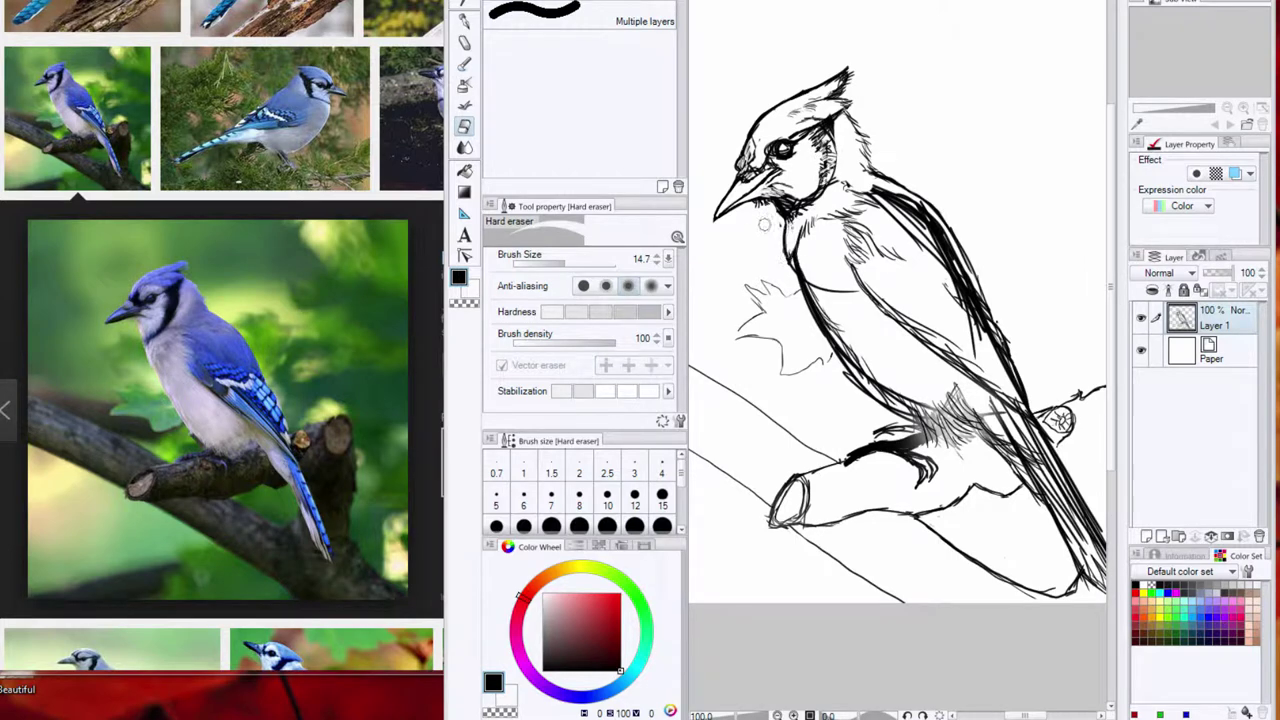
Step: Add short feather strokes to the throat and upper breast, and darken the black band from the crest to the throat
{"action": "key", "text": "p"}
{"action": "mouse_move", "coordinate": [772, 206]}
{"action": "left_mouse_down"}
{"action": "mouse_move", "coordinate": [786, 266]}
{"action": "mouse_move", "coordinate": [828, 240]}
{"action": "left_mouse_up"}
{"action": "left_click_drag", "start_coordinate": [866, 222], "coordinate": [882, 214]}
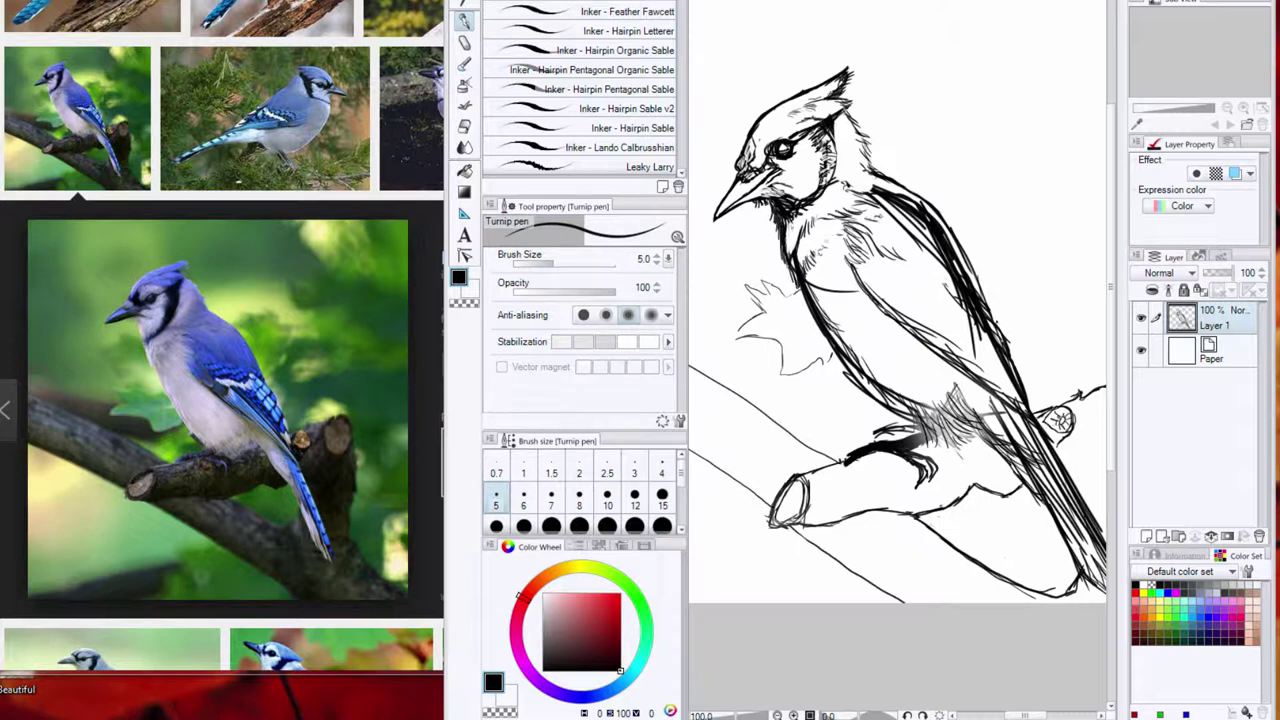
{"action": "mouse_move", "coordinate": [818, 124]}
{"action": "left_mouse_down"}
{"action": "mouse_move", "coordinate": [842, 148]}
{"action": "mouse_move", "coordinate": [828, 190]}
{"action": "left_mouse_up"}
{"action": "mouse_move", "coordinate": [838, 146]}
{"action": "left_mouse_down"}
{"action": "mouse_move", "coordinate": [824, 190]}
{"action": "mouse_move", "coordinate": [792, 220]}
{"action": "left_mouse_up"}
{"action": "key", "text": "ctrl+z"}
{"action": "key", "text": "ctrl+z"}
{"action": "key", "text": "ctrl+z"}
{"action": "key", "text": "ctrl+z"}
{"action": "key", "text": "ctrl+z"}
{"action": "key", "text": "ctrl+z"}
{"action": "key", "text": "ctrl+z"}
{"action": "key", "text": "ctrl+z"}
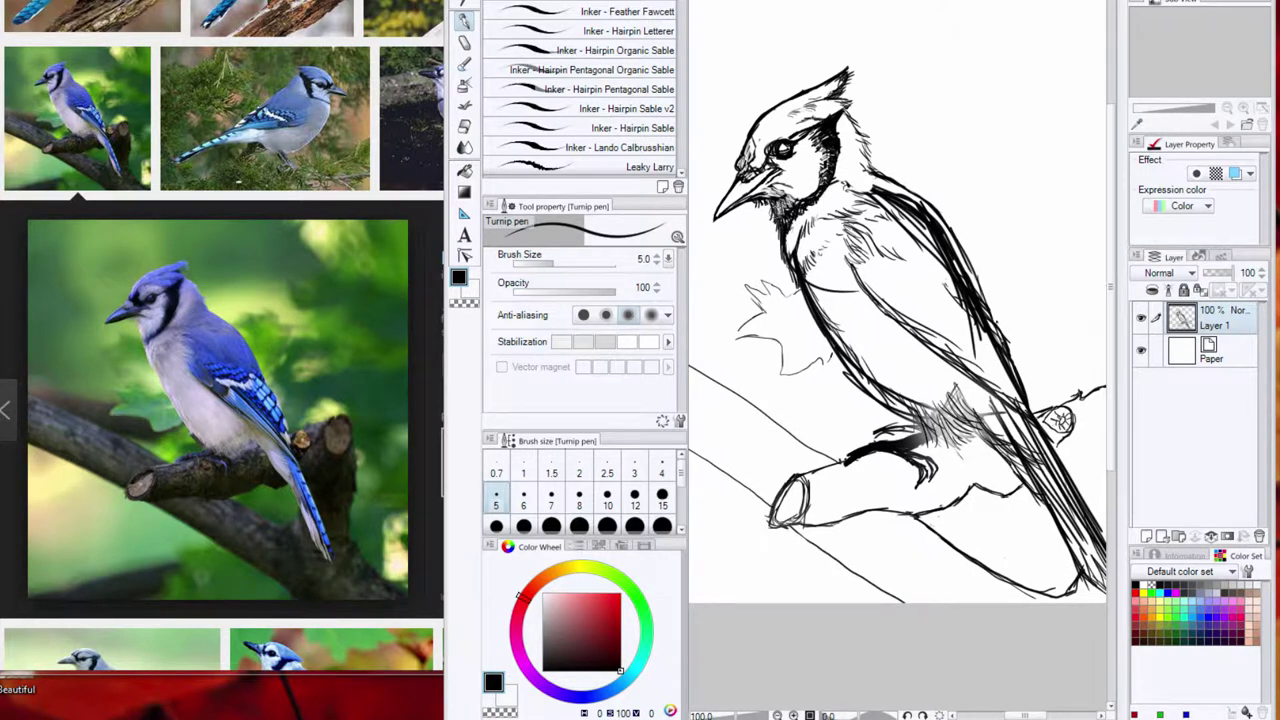
{"action": "left_click_drag", "start_coordinate": [790, 212], "coordinate": [782, 228]}
Step: Thin the heavy outline of the upper back and add short feather strokes across the shoulder
{"action": "mouse_move", "coordinate": [878, 187]}
{"action": "left_mouse_down"}
{"action": "mouse_move", "coordinate": [932, 230]}
{"action": "mouse_move", "coordinate": [952, 268]}
{"action": "left_mouse_up"}
{"action": "left_click_drag", "start_coordinate": [944, 223], "coordinate": [957, 243]}
{"action": "left_click_drag", "start_coordinate": [875, 190], "coordinate": [884, 202]}
{"action": "left_click_drag", "start_coordinate": [884, 196], "coordinate": [952, 279]}
{"action": "left_click_drag", "start_coordinate": [912, 238], "coordinate": [976, 292]}
{"action": "left_click_drag", "start_coordinate": [937, 214], "coordinate": [984, 292]}
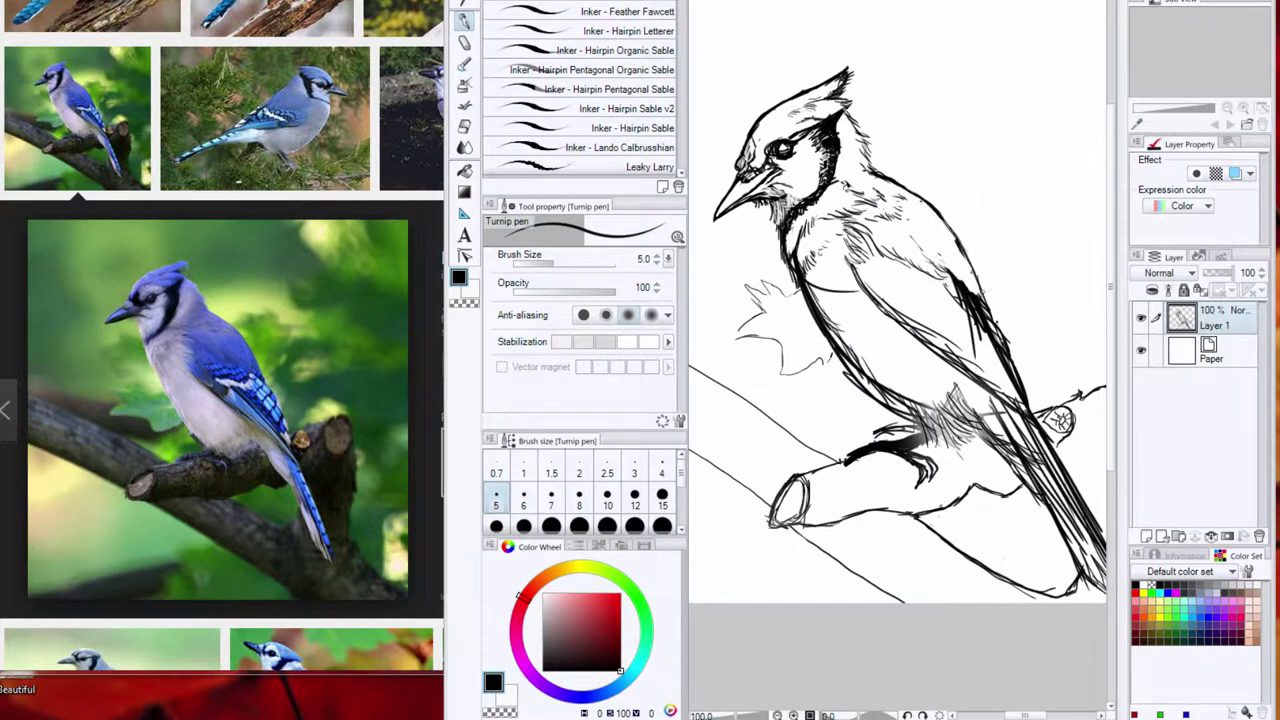
Step: Clean up the heavy lines along the lower back and redraw the wing's rear edge with finer strokes
{"action": "mouse_move", "coordinate": [978, 350]}
{"action": "left_mouse_down"}
{"action": "mouse_move", "coordinate": [962, 276]}
{"action": "mouse_move", "coordinate": [976, 294]}
{"action": "left_mouse_up"}
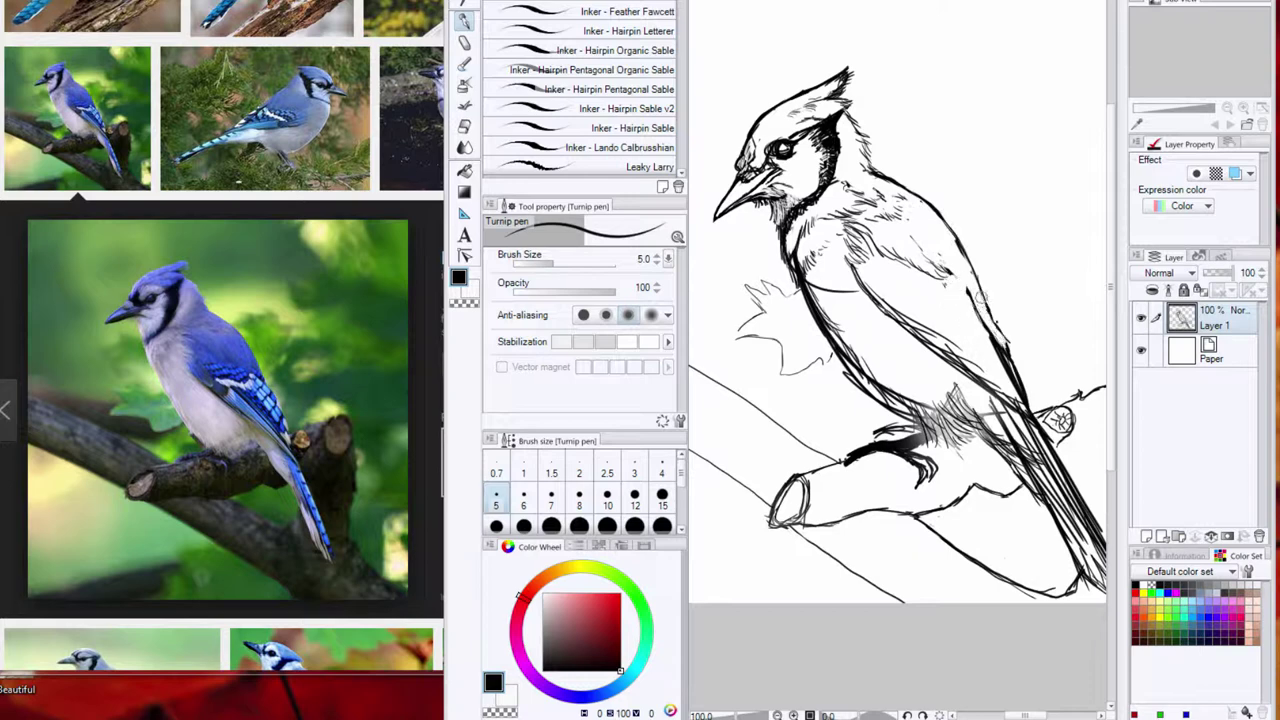
{"action": "left_click_drag", "start_coordinate": [1016, 380], "coordinate": [980, 300]}
{"action": "left_click_drag", "start_coordinate": [1004, 356], "coordinate": [1022, 396]}
{"action": "left_click_drag", "start_coordinate": [930, 274], "coordinate": [976, 306]}
{"action": "left_click_drag", "start_coordinate": [957, 266], "coordinate": [974, 297]}
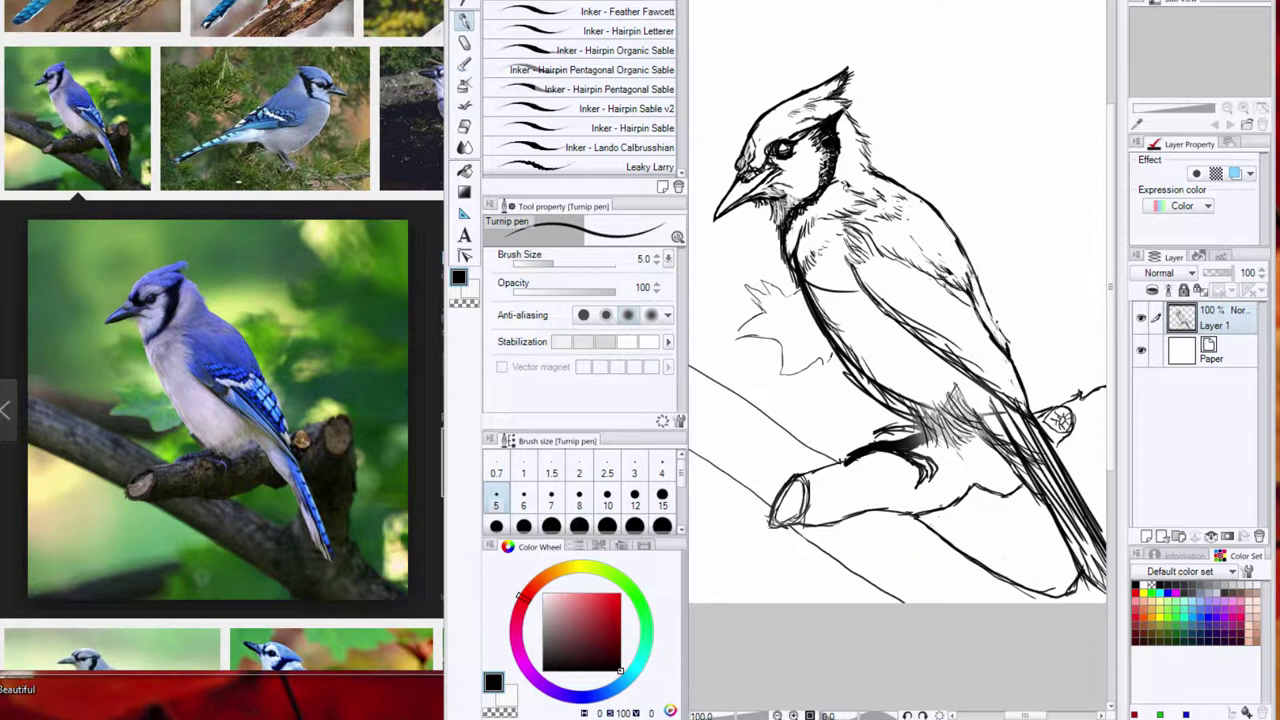
Step: Draw feather texture over the wing's shoulder and breast, and clean up the wing's lower edge
{"action": "left_click_drag", "start_coordinate": [896, 262], "coordinate": [920, 282]}
{"action": "left_click_drag", "start_coordinate": [872, 254], "coordinate": [872, 296]}
{"action": "left_click_drag", "start_coordinate": [846, 266], "coordinate": [876, 318]}
{"action": "mouse_move", "coordinate": [818, 292]}
{"action": "left_mouse_down"}
{"action": "mouse_move", "coordinate": [842, 308]}
{"action": "mouse_move", "coordinate": [822, 288]}
{"action": "left_mouse_up"}
{"action": "mouse_move", "coordinate": [822, 288]}
{"action": "left_mouse_down"}
{"action": "mouse_move", "coordinate": [806, 276]}
{"action": "mouse_move", "coordinate": [822, 286]}
{"action": "left_mouse_up"}
{"action": "mouse_move", "coordinate": [826, 284]}
{"action": "left_mouse_down"}
{"action": "mouse_move", "coordinate": [856, 316]}
{"action": "mouse_move", "coordinate": [940, 348]}
{"action": "left_mouse_up"}
{"action": "mouse_move", "coordinate": [948, 350]}
{"action": "left_mouse_down"}
{"action": "mouse_move", "coordinate": [904, 312]}
{"action": "mouse_move", "coordinate": [911, 332]}
{"action": "left_mouse_up"}
{"action": "mouse_move", "coordinate": [902, 306]}
{"action": "left_mouse_down"}
{"action": "mouse_move", "coordinate": [912, 332]}
{"action": "mouse_move", "coordinate": [908, 312]}
{"action": "left_mouse_up"}
{"action": "left_click_drag", "start_coordinate": [896, 326], "coordinate": [930, 349]}
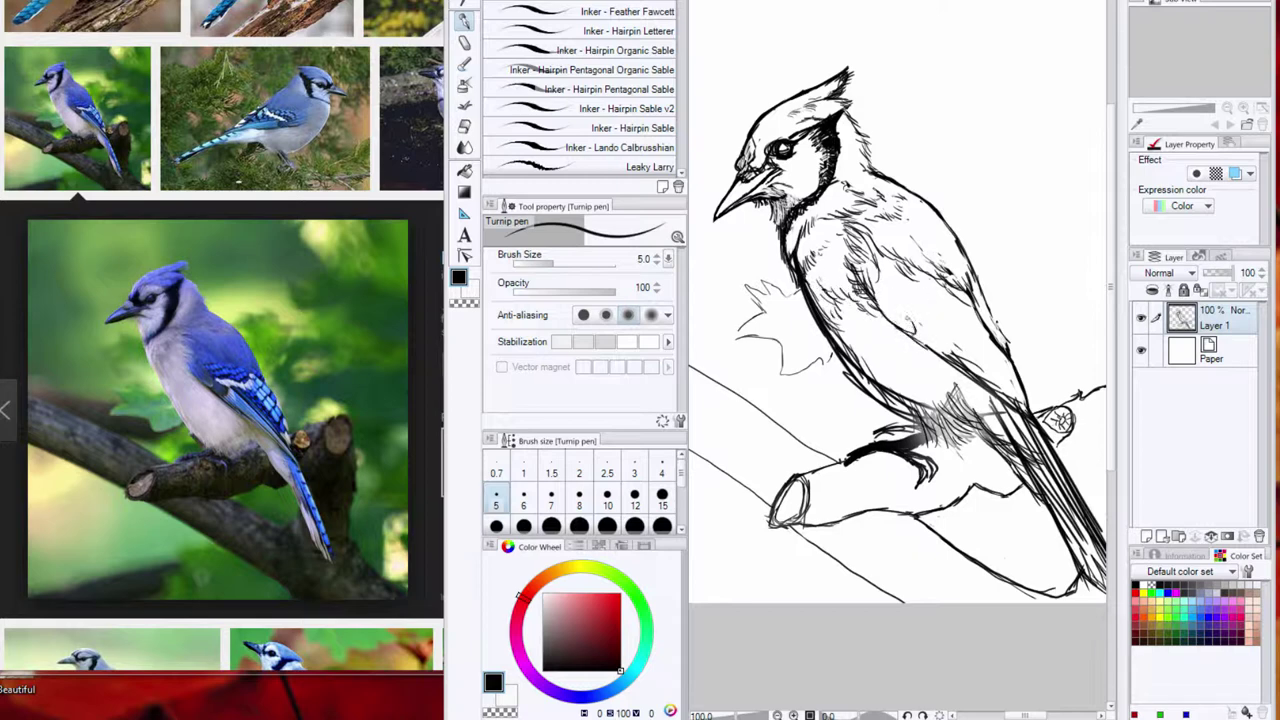
Step: Add feather strokes along the shoulder and the wing's rear edge, and thin out the lines of the tail
{"action": "left_click_drag", "start_coordinate": [878, 246], "coordinate": [876, 286]}
{"action": "mouse_move", "coordinate": [964, 302]}
{"action": "left_mouse_down"}
{"action": "mouse_move", "coordinate": [956, 248]}
{"action": "mouse_move", "coordinate": [936, 222]}
{"action": "left_mouse_up"}
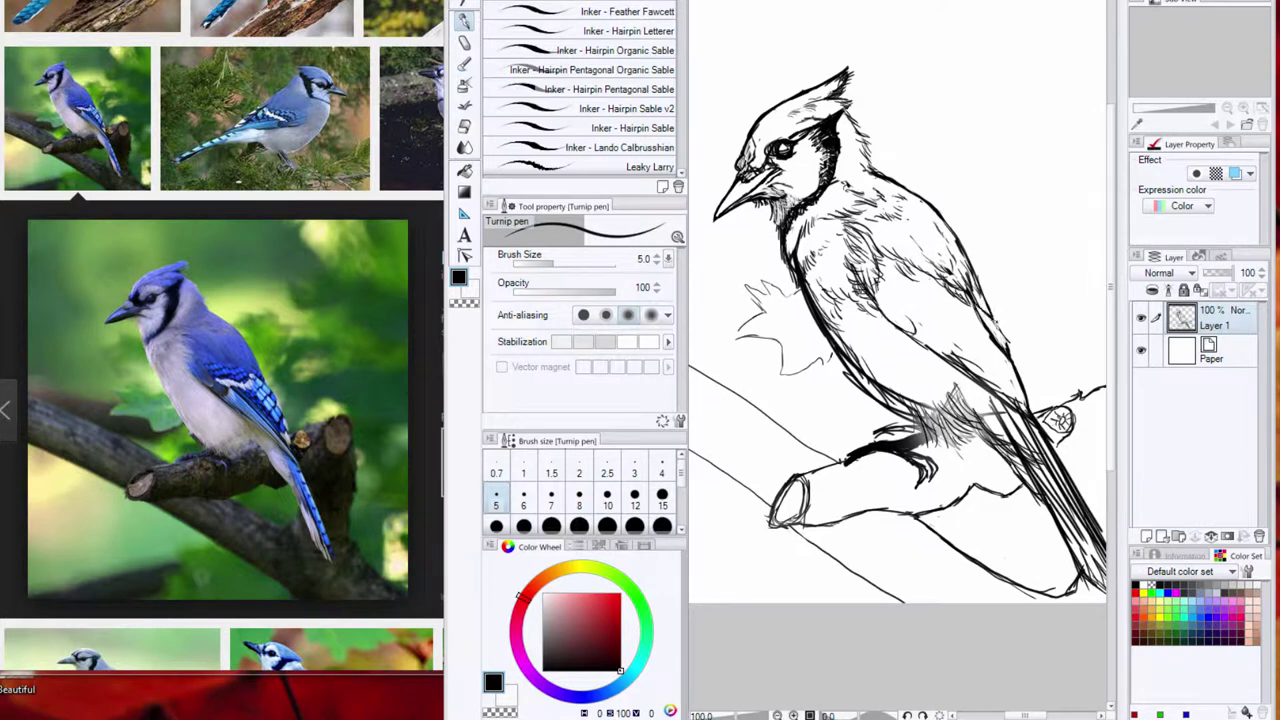
{"action": "mouse_move", "coordinate": [985, 310]}
{"action": "left_mouse_down"}
{"action": "mouse_move", "coordinate": [1015, 361]}
{"action": "mouse_move", "coordinate": [1005, 357]}
{"action": "left_mouse_up"}
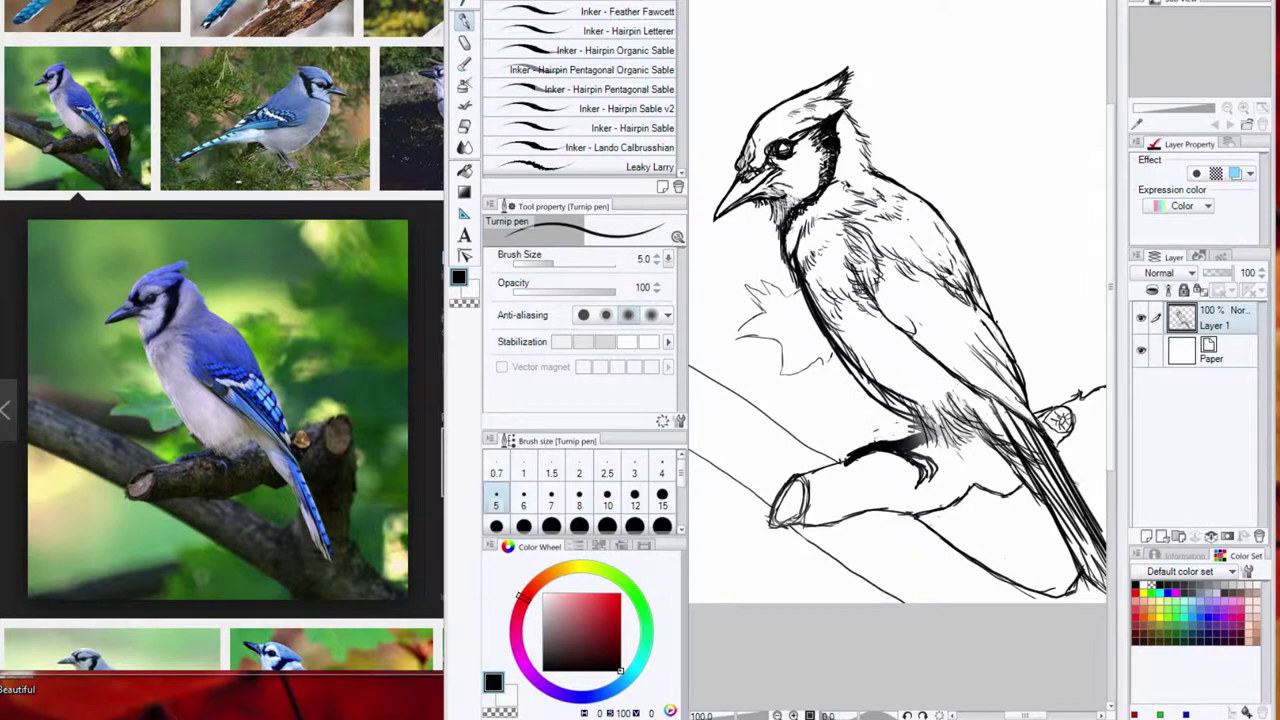
{"action": "left_click_drag", "start_coordinate": [1025, 715], "coordinate": [1037, 713]}
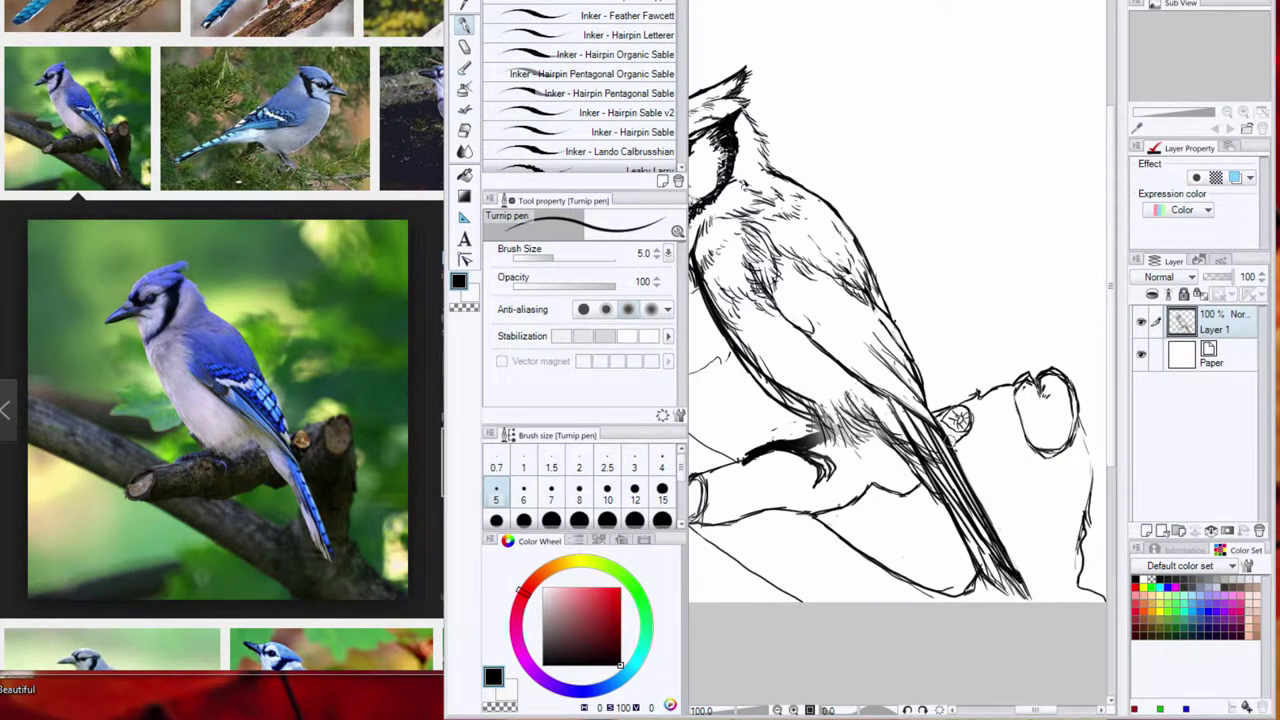
{"action": "left_click_drag", "start_coordinate": [938, 440], "coordinate": [1018, 591]}
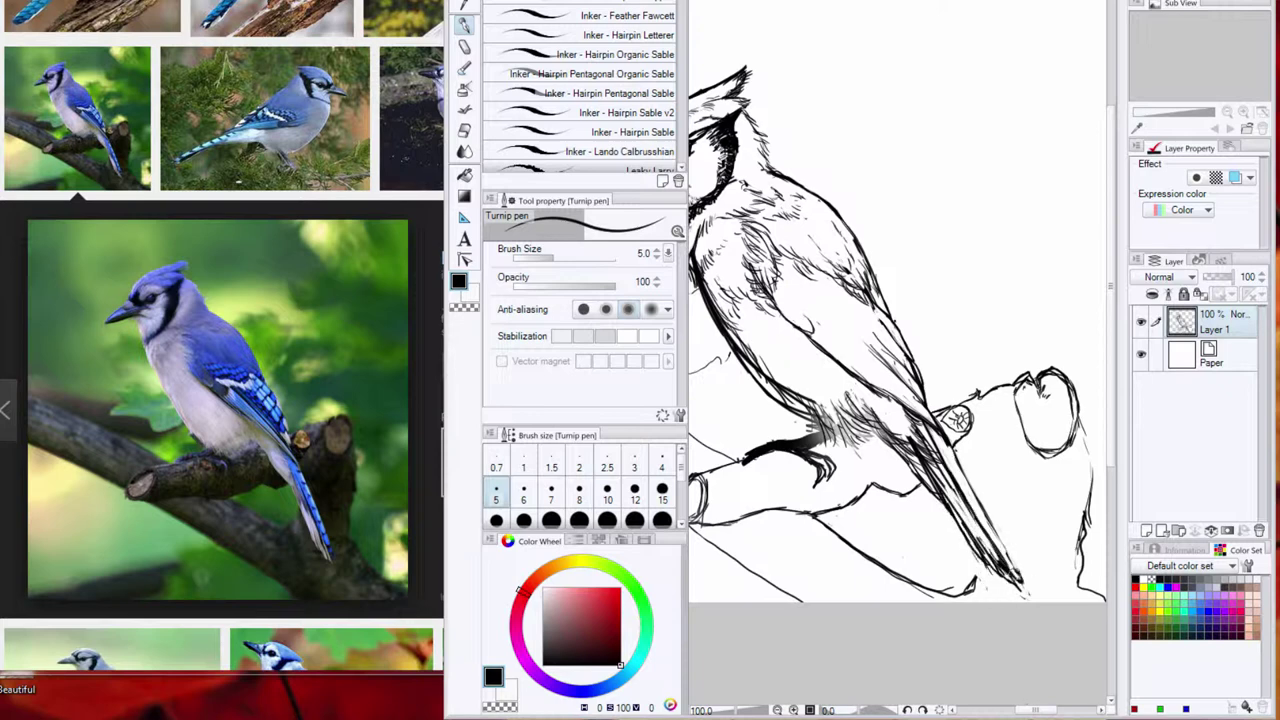
Step: Darken the markings between the beak and eye, and add feather strokes to the forehead and nape
{"action": "left_click_drag", "start_coordinate": [1037, 711], "coordinate": [1026, 713]}
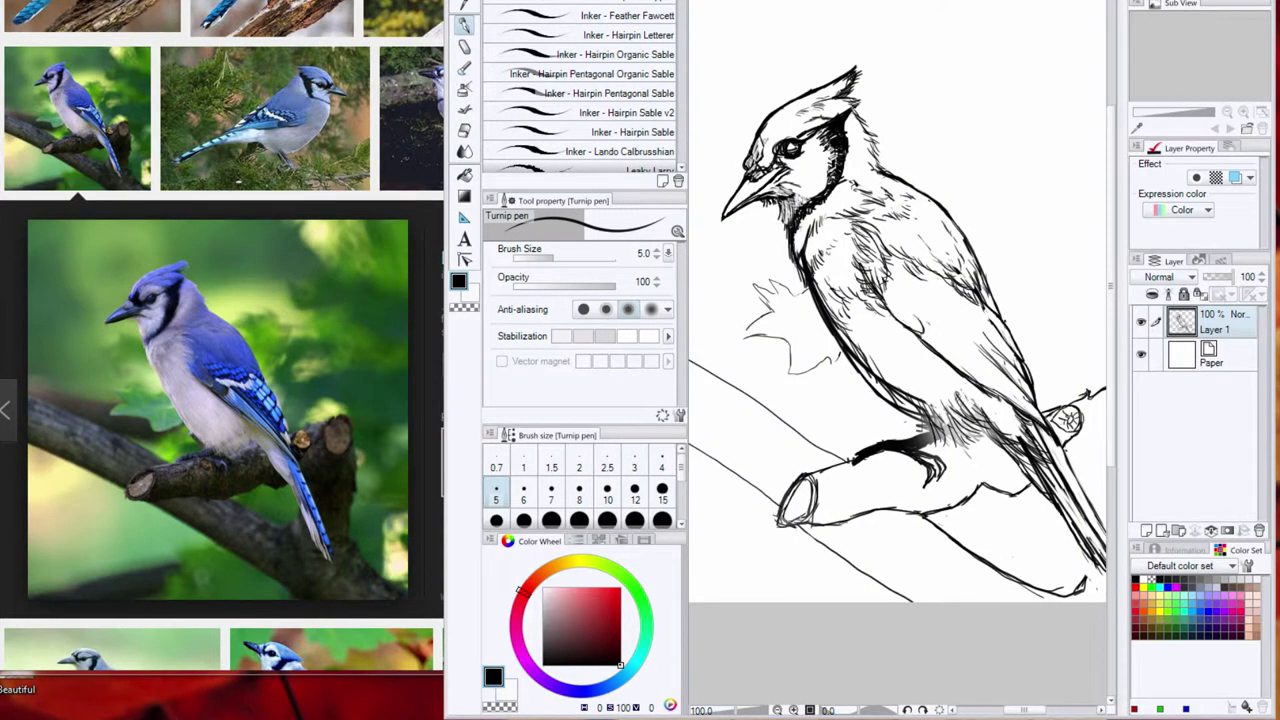
{"action": "mouse_move", "coordinate": [770, 151]}
{"action": "left_mouse_down"}
{"action": "mouse_move", "coordinate": [747, 168]}
{"action": "mouse_move", "coordinate": [766, 170]}
{"action": "mouse_move", "coordinate": [748, 170]}
{"action": "left_mouse_up"}
{"action": "left_click_drag", "start_coordinate": [762, 140], "coordinate": [782, 122]}
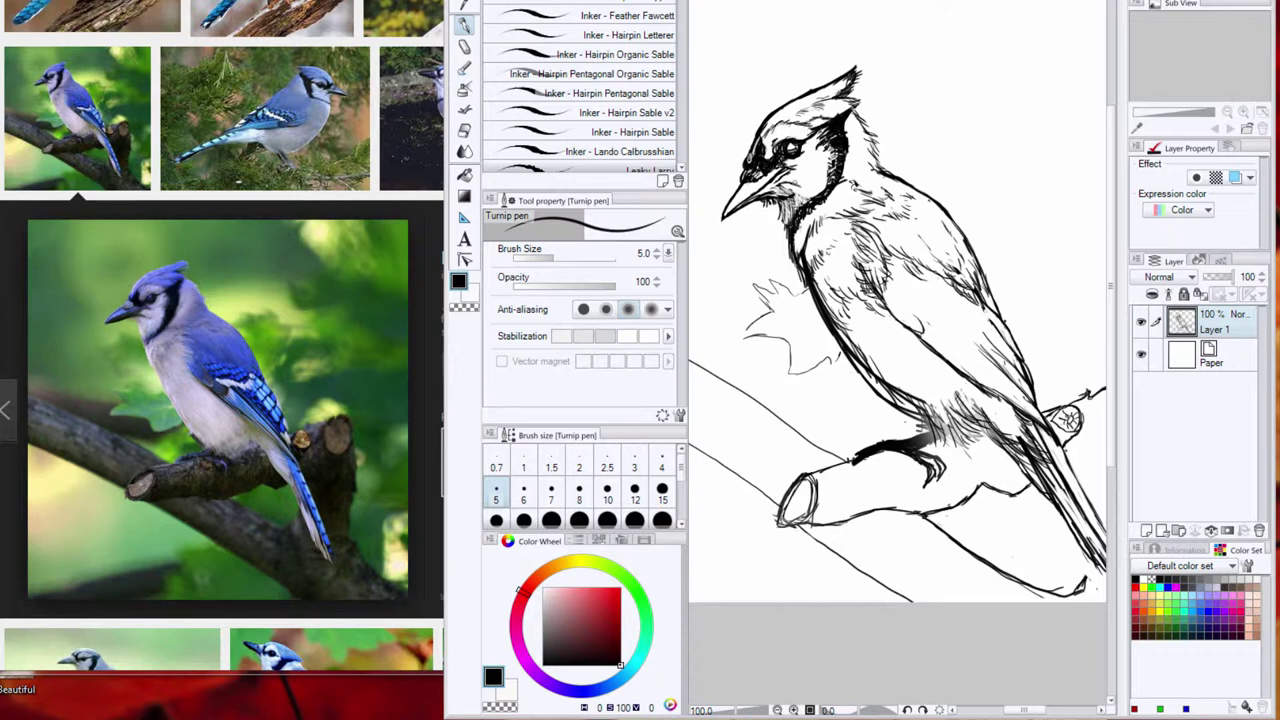
{"action": "mouse_move", "coordinate": [842, 105]}
{"action": "left_mouse_down"}
{"action": "mouse_move", "coordinate": [828, 116]}
{"action": "mouse_move", "coordinate": [862, 130]}
{"action": "mouse_move", "coordinate": [874, 160]}
{"action": "left_mouse_up"}
Step: Draw overlapping covert feathers across the upper and middle wing
{"action": "mouse_move", "coordinate": [889, 307]}
{"action": "left_mouse_down"}
{"action": "mouse_move", "coordinate": [907, 329]}
{"action": "mouse_move", "coordinate": [922, 316]}
{"action": "left_mouse_up"}
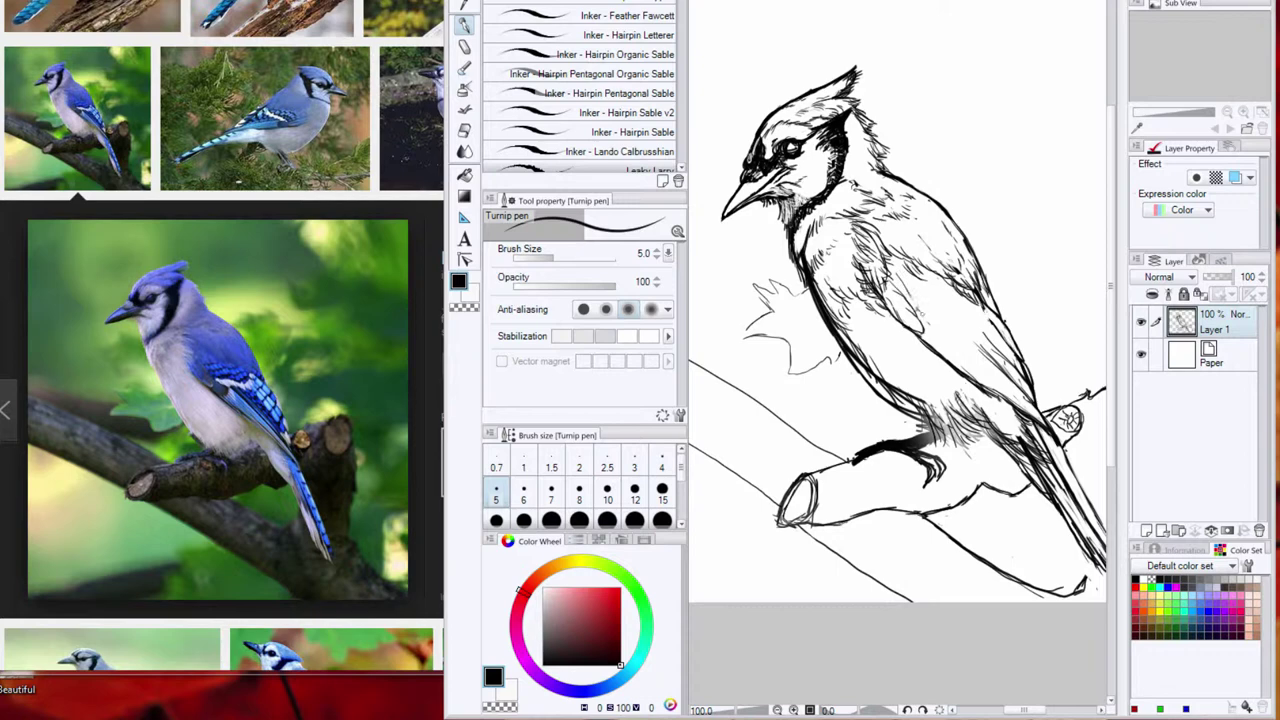
{"action": "mouse_move", "coordinate": [904, 270]}
{"action": "left_mouse_down"}
{"action": "mouse_move", "coordinate": [930, 316]}
{"action": "mouse_move", "coordinate": [950, 308]}
{"action": "mouse_move", "coordinate": [924, 310]}
{"action": "mouse_move", "coordinate": [942, 304]}
{"action": "mouse_move", "coordinate": [941, 287]}
{"action": "left_mouse_up"}
{"action": "left_click_drag", "start_coordinate": [966, 288], "coordinate": [954, 309]}
{"action": "mouse_move", "coordinate": [977, 297]}
{"action": "left_mouse_down"}
{"action": "mouse_move", "coordinate": [962, 309]}
{"action": "mouse_move", "coordinate": [986, 316]}
{"action": "left_mouse_up"}
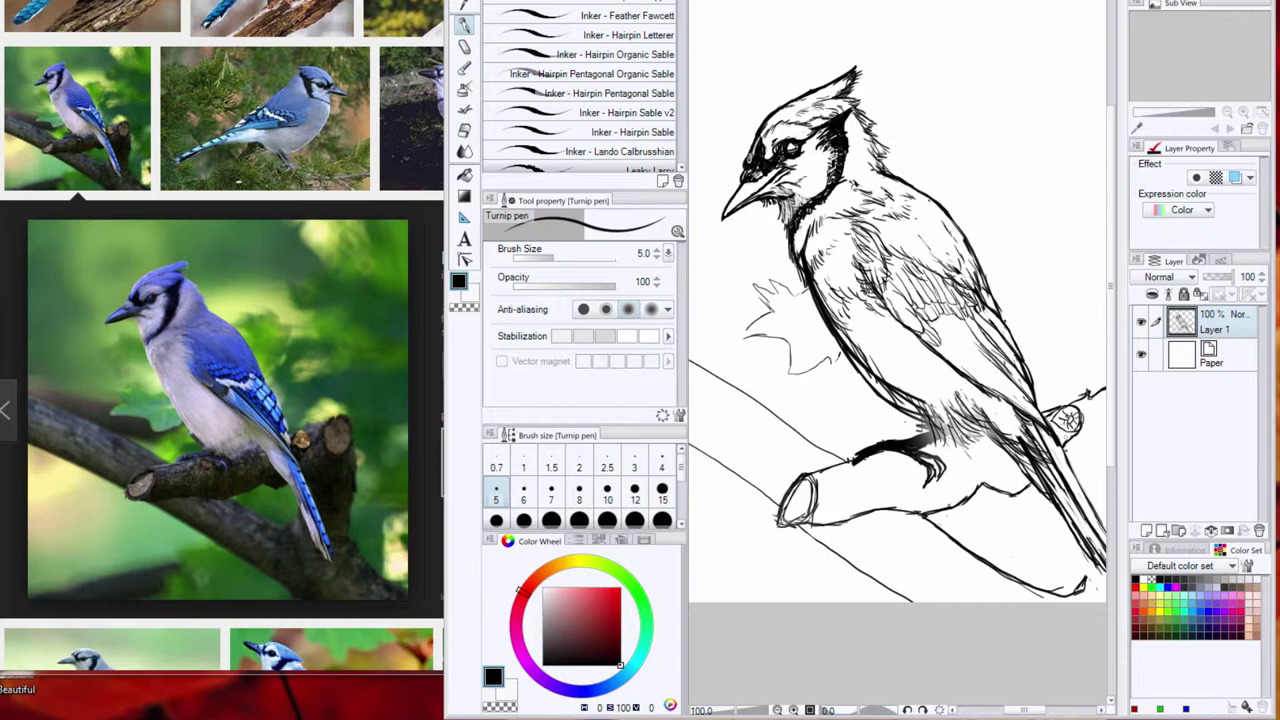
Step: Draw long flight feathers running down the folded wing to its tip
{"action": "mouse_move", "coordinate": [940, 315]}
{"action": "left_mouse_down"}
{"action": "mouse_move", "coordinate": [995, 365]}
{"action": "mouse_move", "coordinate": [999, 391]}
{"action": "left_mouse_up"}
{"action": "left_click_drag", "start_coordinate": [938, 346], "coordinate": [985, 383]}
{"action": "mouse_move", "coordinate": [942, 342]}
{"action": "left_mouse_down"}
{"action": "mouse_move", "coordinate": [1025, 410]}
{"action": "mouse_move", "coordinate": [1015, 401]}
{"action": "left_mouse_up"}
{"action": "left_click_drag", "start_coordinate": [938, 322], "coordinate": [1034, 412]}
{"action": "left_click_drag", "start_coordinate": [960, 318], "coordinate": [987, 365]}
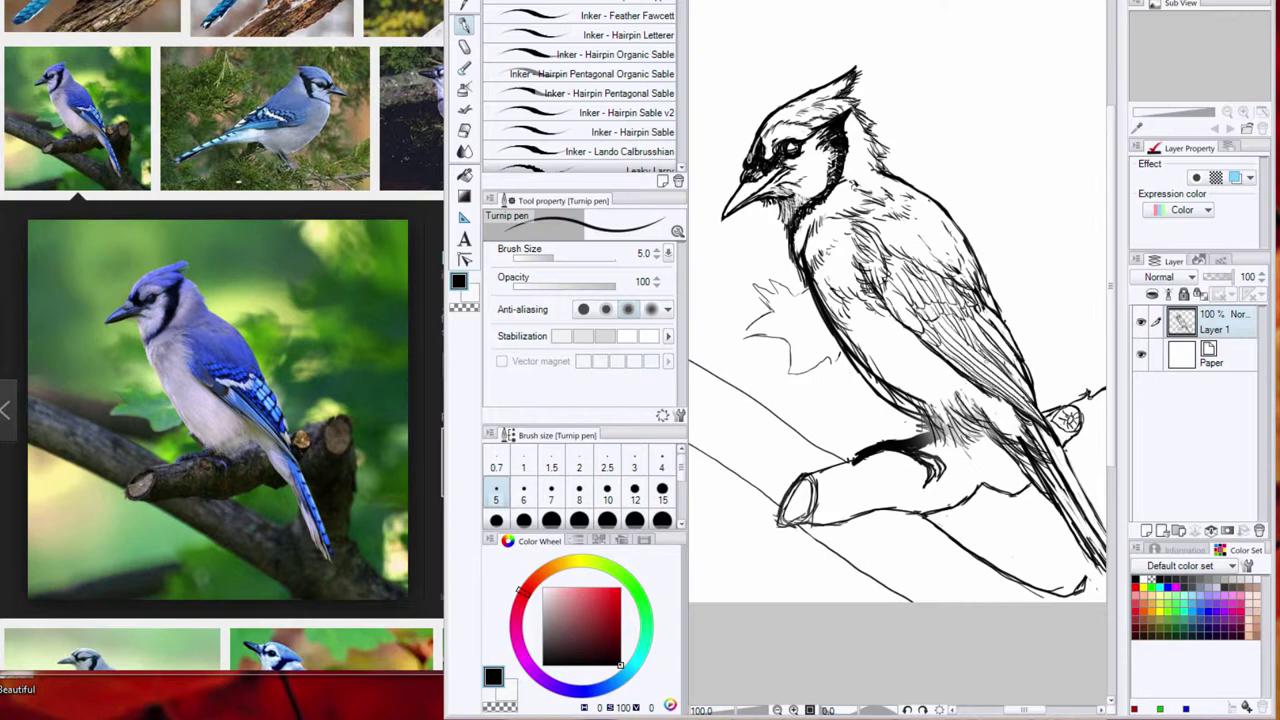
Step: Add long feather lines along the length of the tail
{"action": "left_click_drag", "start_coordinate": [1024, 710], "coordinate": [1034, 710]}
{"action": "left_click_drag", "start_coordinate": [952, 466], "coordinate": [1008, 552]}
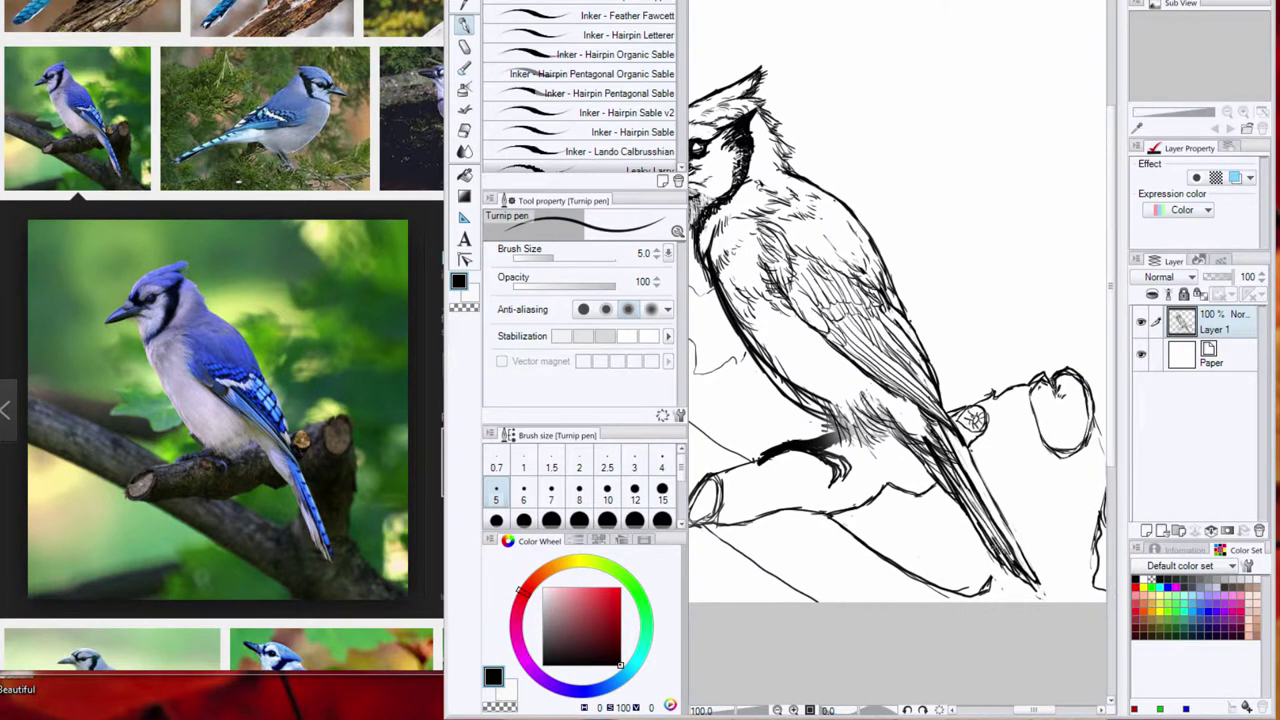
{"action": "left_click_drag", "start_coordinate": [956, 468], "coordinate": [1032, 586]}
Step: Break up the heavy outline of the breast and belly with short feather strokes down to the leg
{"action": "left_click_drag", "start_coordinate": [1043, 714], "coordinate": [1020, 712]}
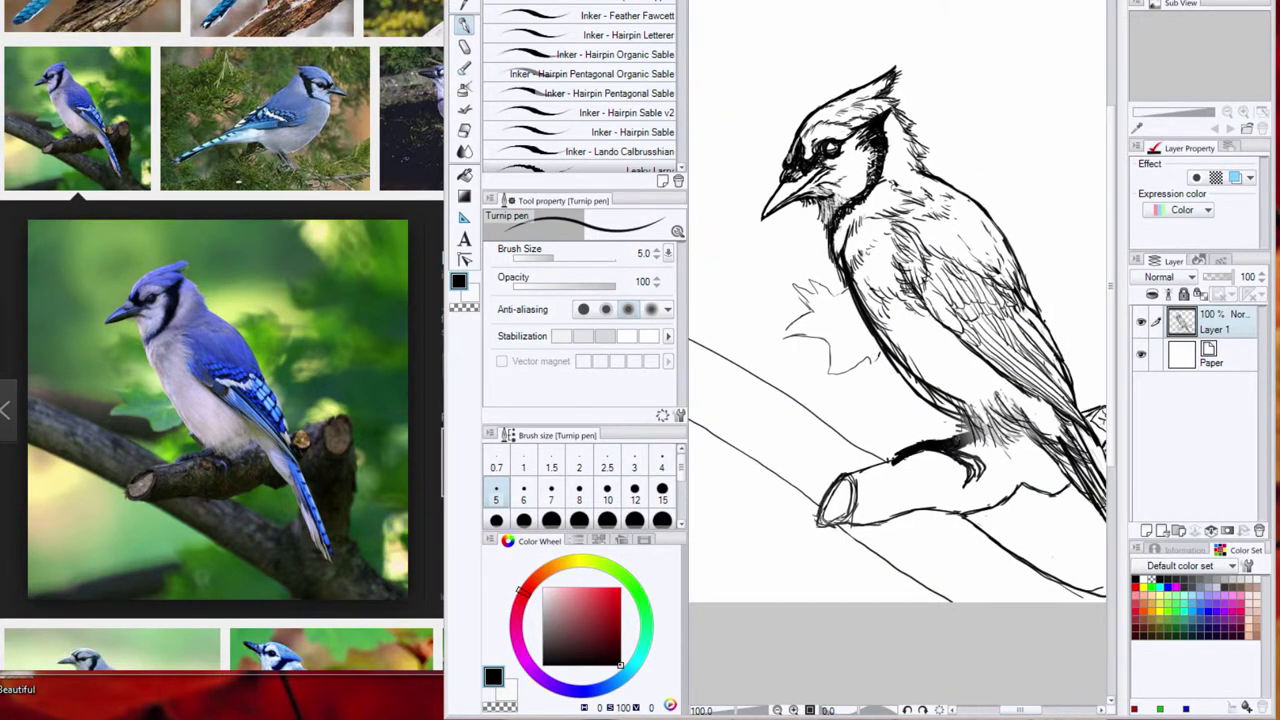
{"action": "left_click_drag", "start_coordinate": [970, 428], "coordinate": [958, 446]}
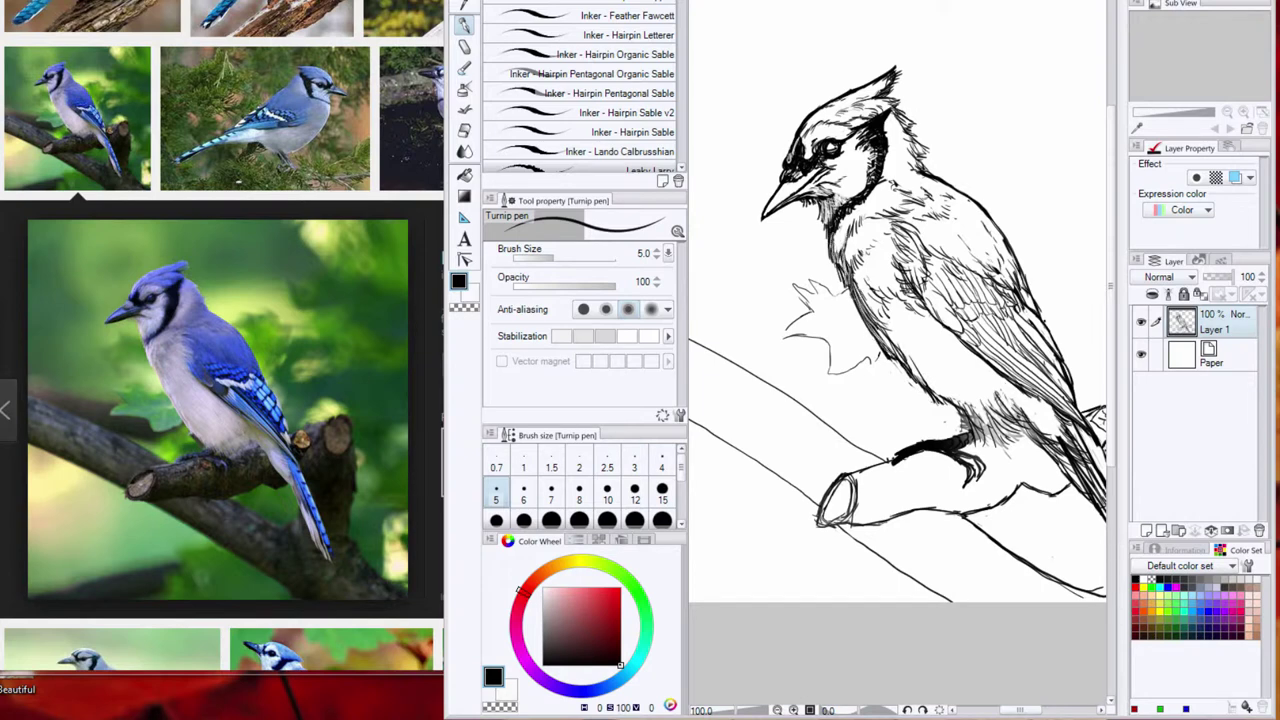
{"action": "mouse_move", "coordinate": [1031, 710]}
{"action": "left_mouse_down"}
{"action": "mouse_move", "coordinate": [1052, 710]}
{"action": "mouse_move", "coordinate": [1038, 710]}
{"action": "left_mouse_up"}
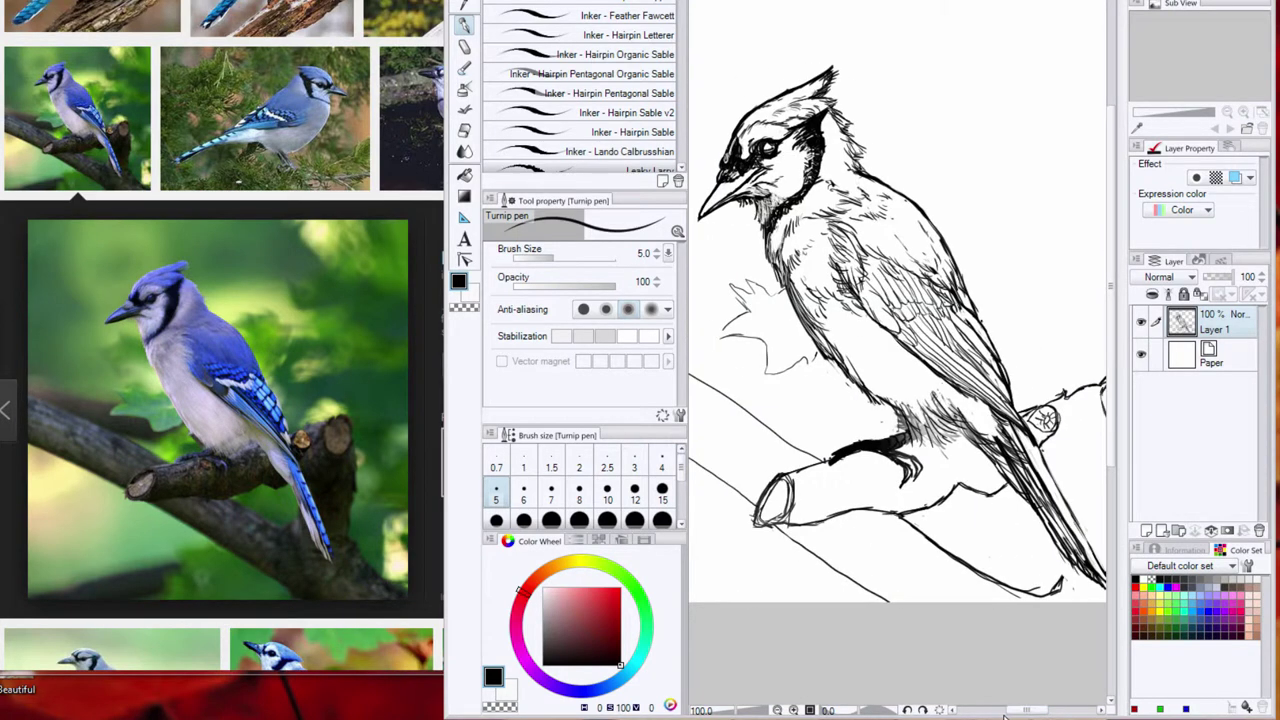